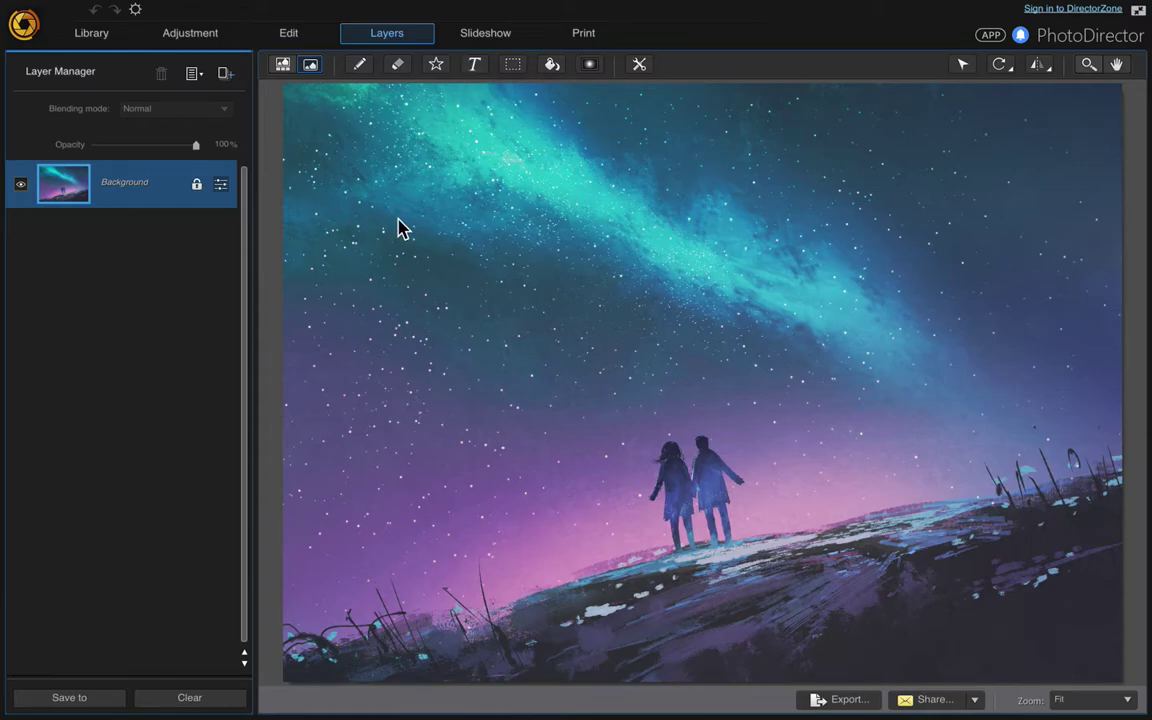
# - Switch from PhotoDirector's starry painting to the PicMonkey page in Safari
pyautogui.moveTo(268, 714)
pyautogui.click(90, 693)
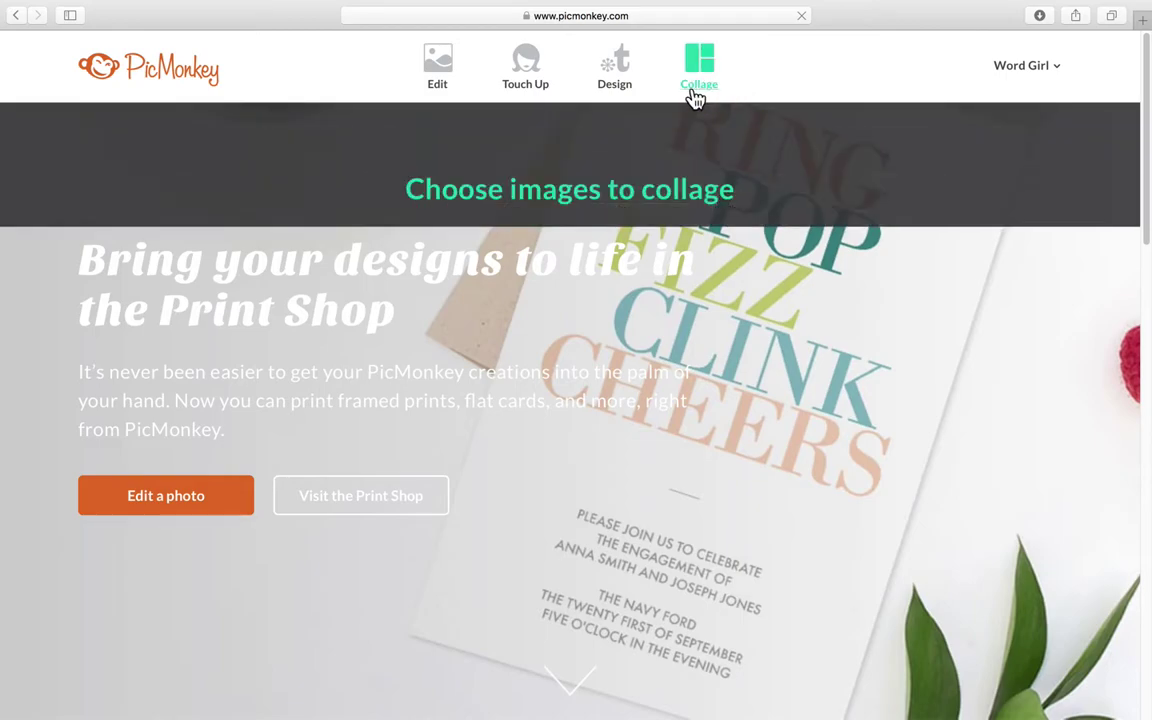
# - Show PicMonkey's Design options: Templates, Blank canvas and Custom size
pyautogui.moveTo(662, 95)
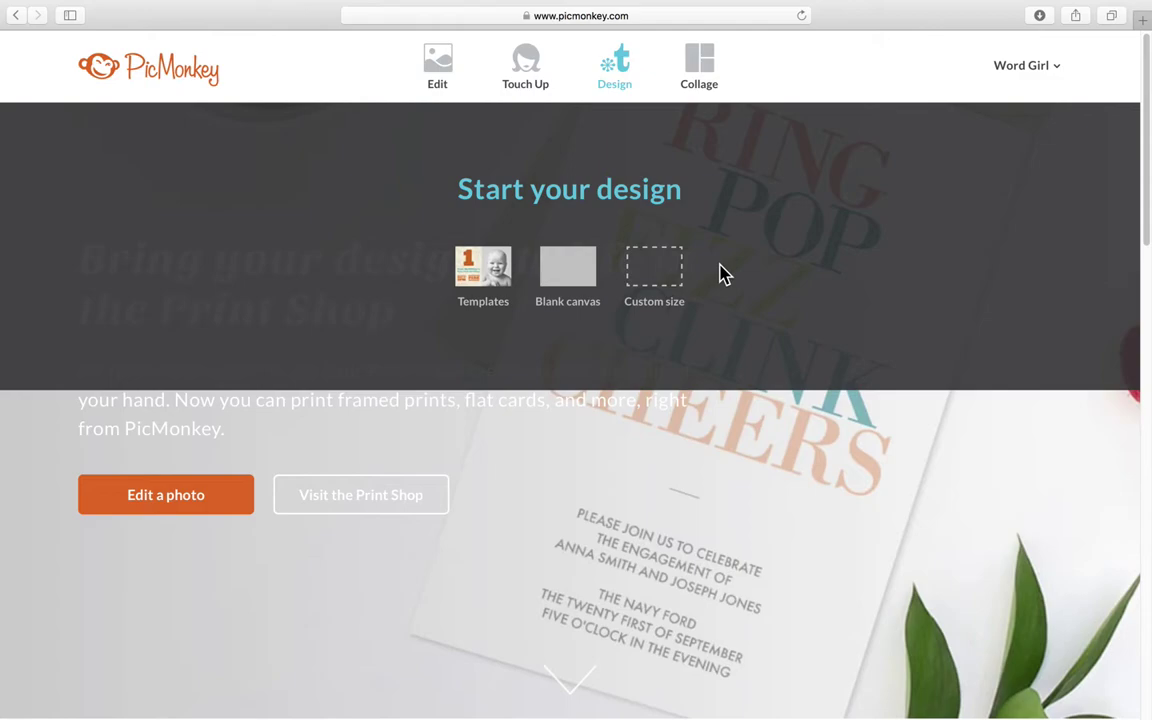
# - Start a custom-size design, changing width to 1800 and height to 1200 pixels
pyautogui.click(660, 272)
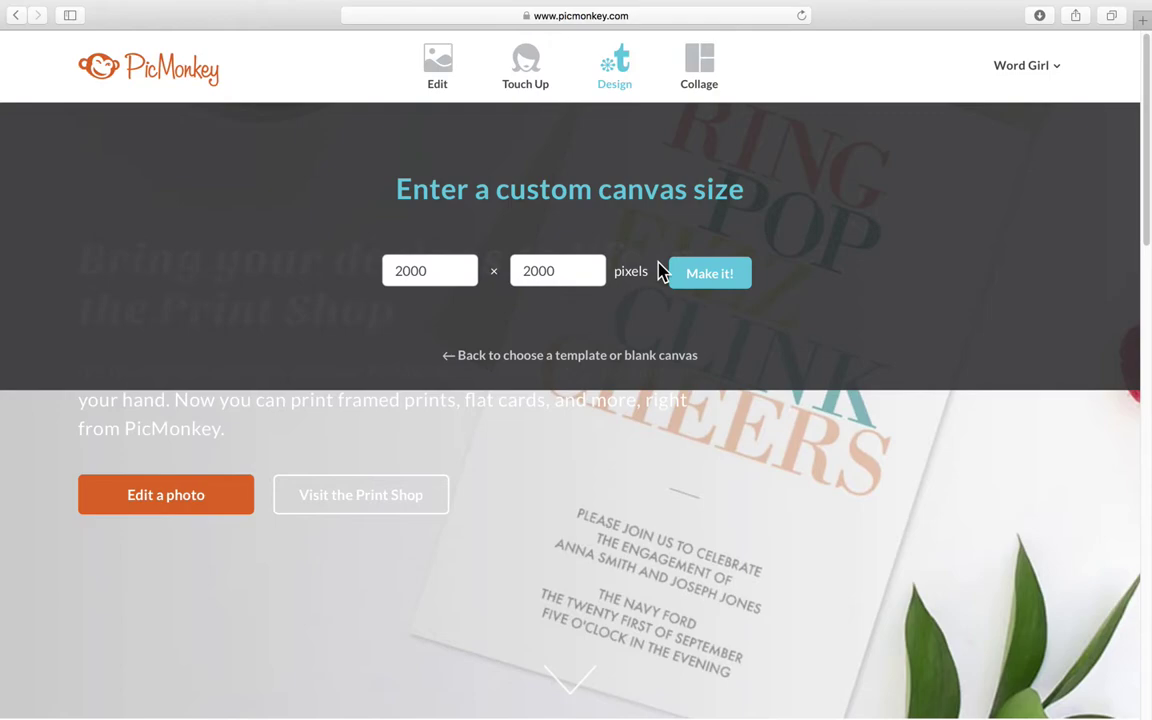
pyautogui.moveTo(437, 268); pyautogui.dragTo(333, 270)
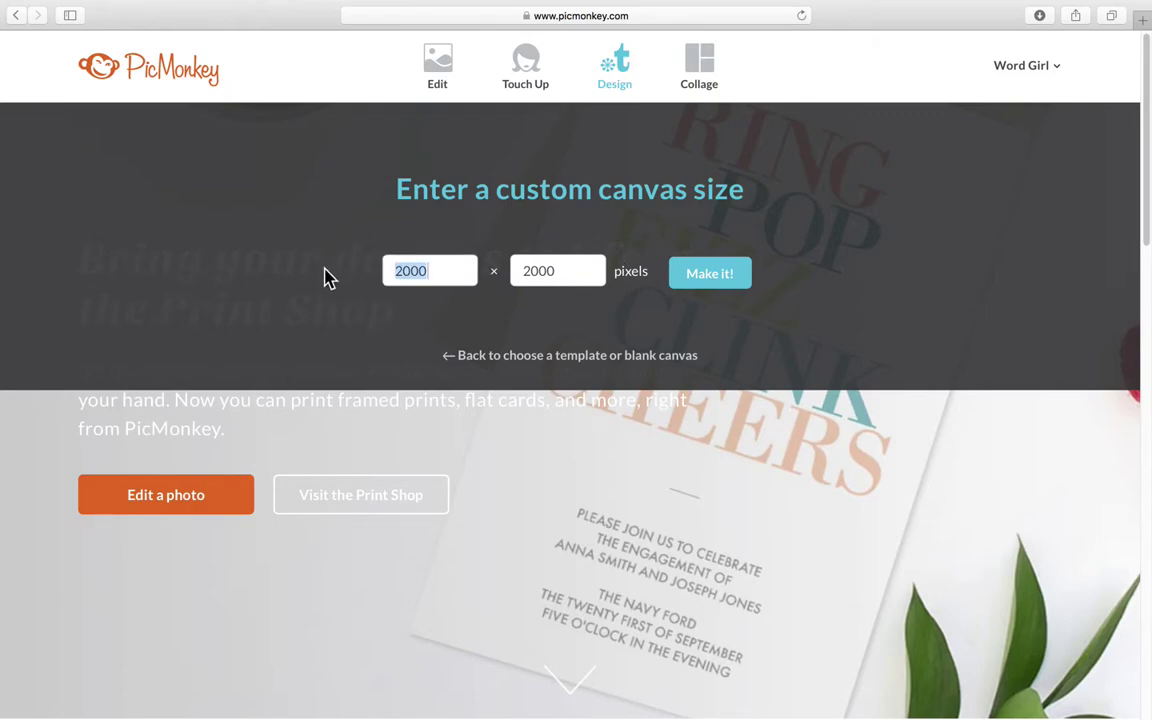
pyautogui.write('1800')
pyautogui.click(566, 269)
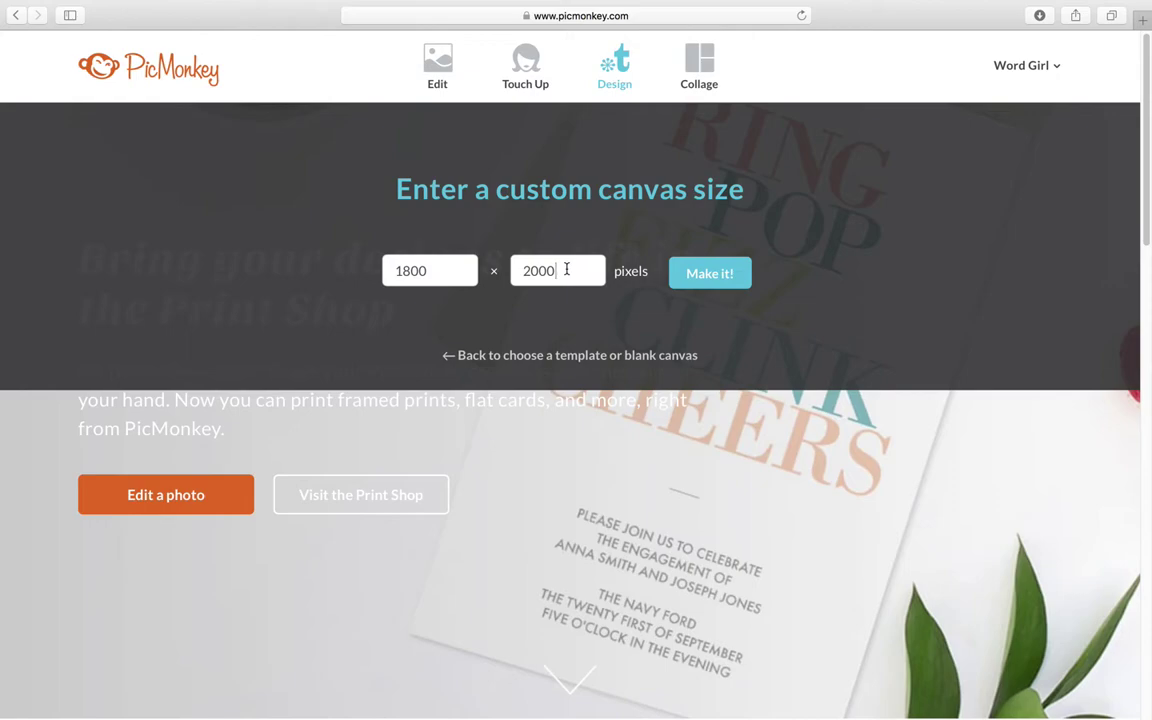
pyautogui.press('BackSpace')
pyautogui.press('BackSpace')
pyautogui.press('BackSpace')
pyautogui.press('BackSpace')
pyautogui.write('1200')
# - Create the 1800 × 1200 canvas, keeping its background solid white rather than transparent
pyautogui.click(731, 281)
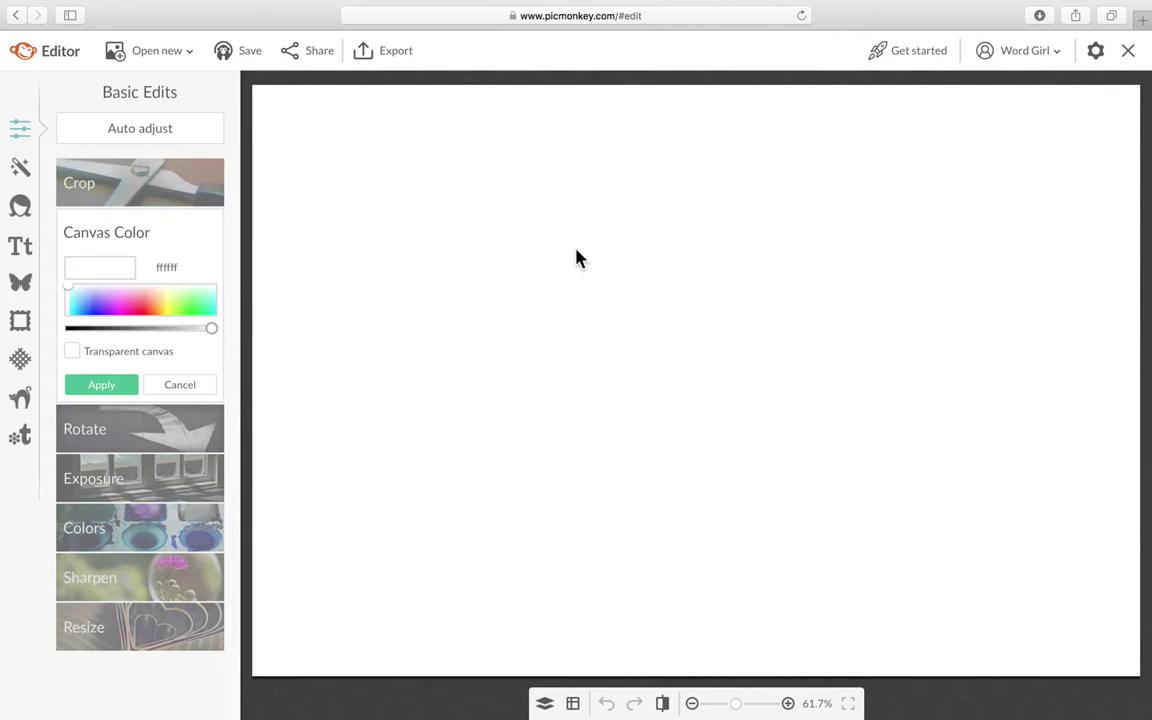
pyautogui.click(72, 352)
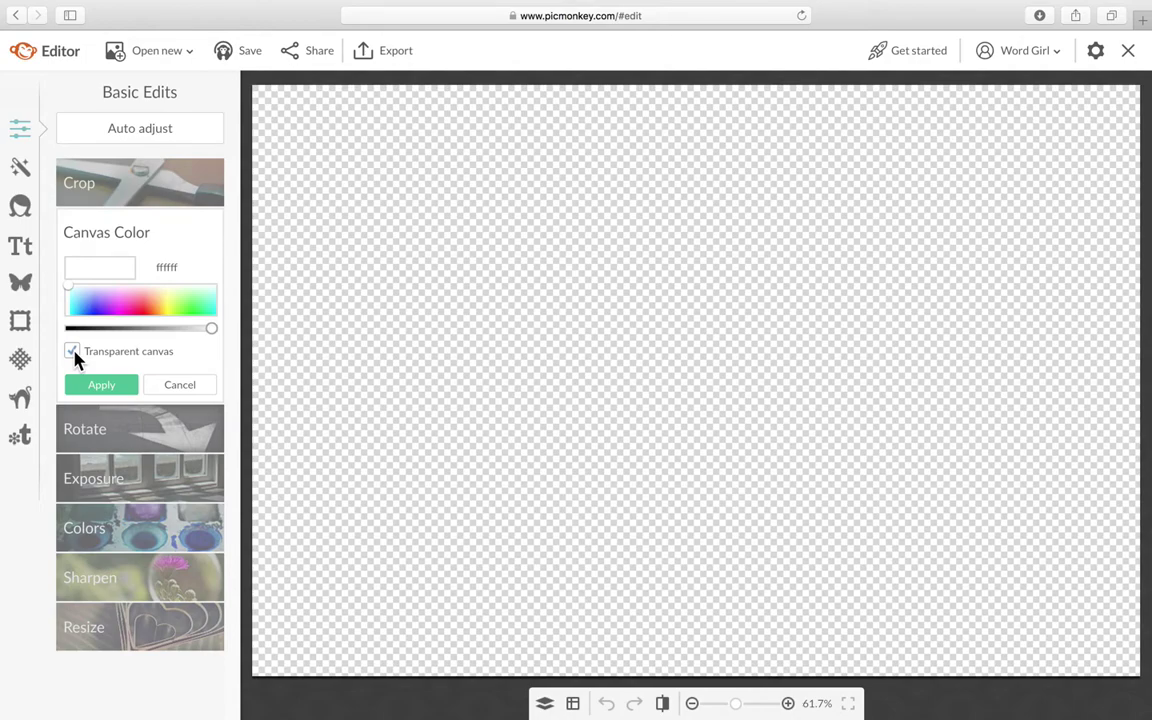
pyautogui.click(73, 352)
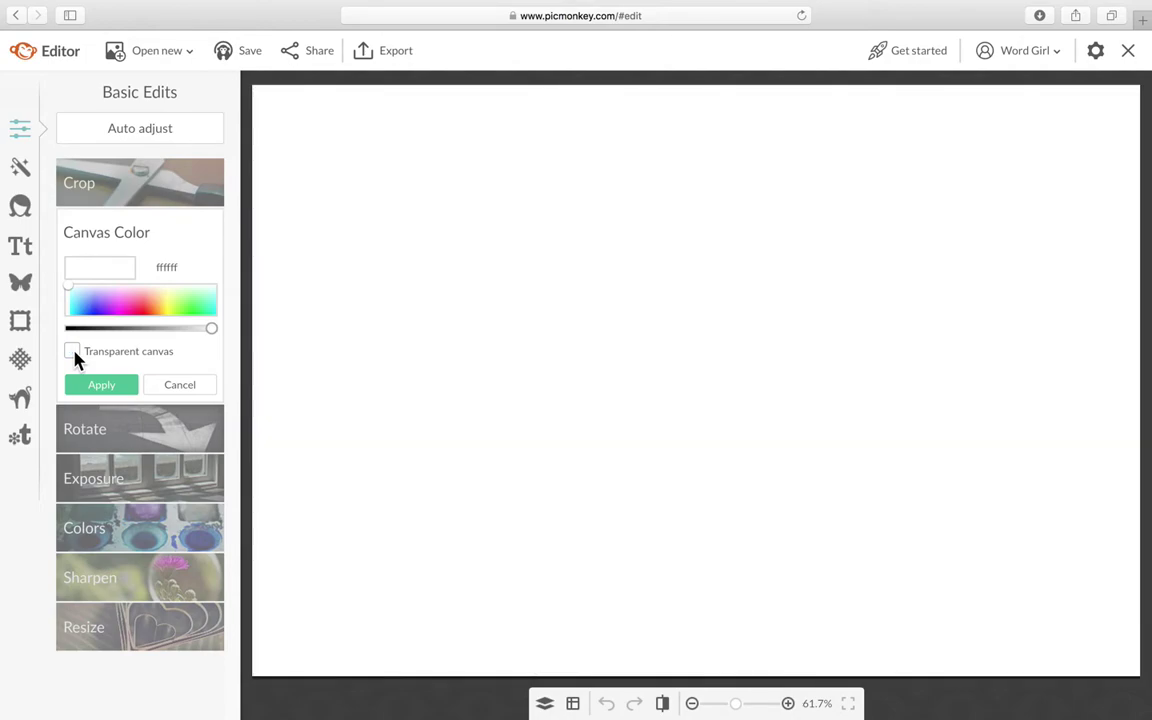
pyautogui.click(100, 382)
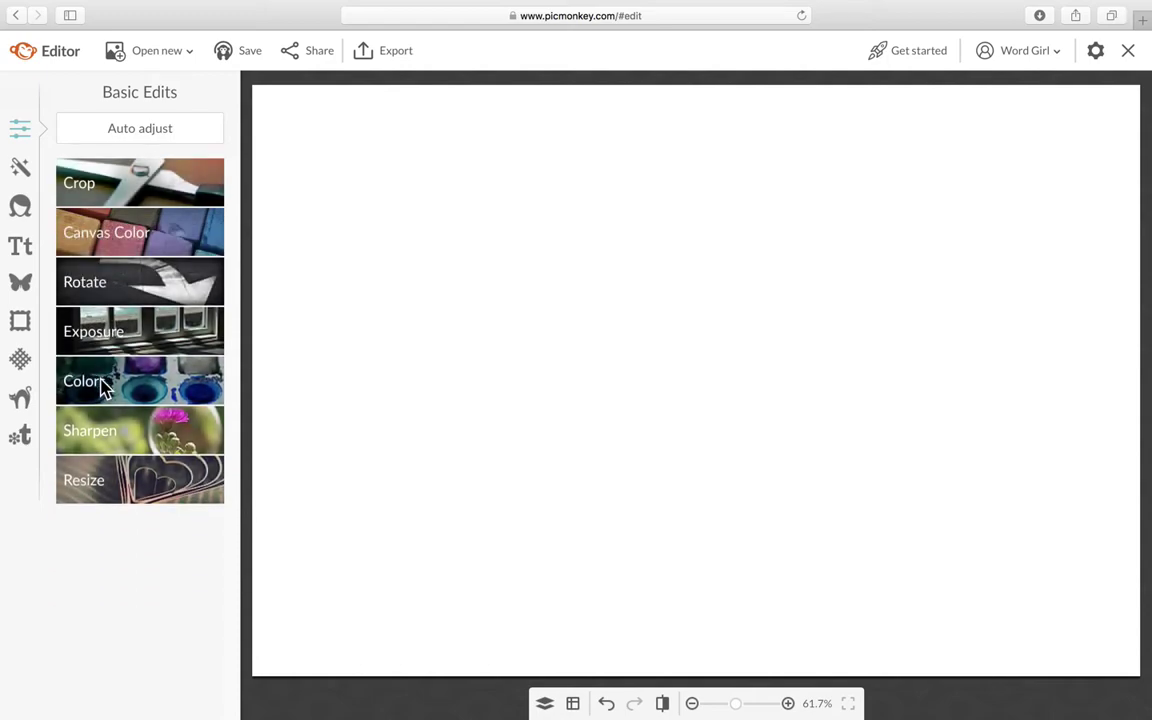
pyautogui.click(20, 246)
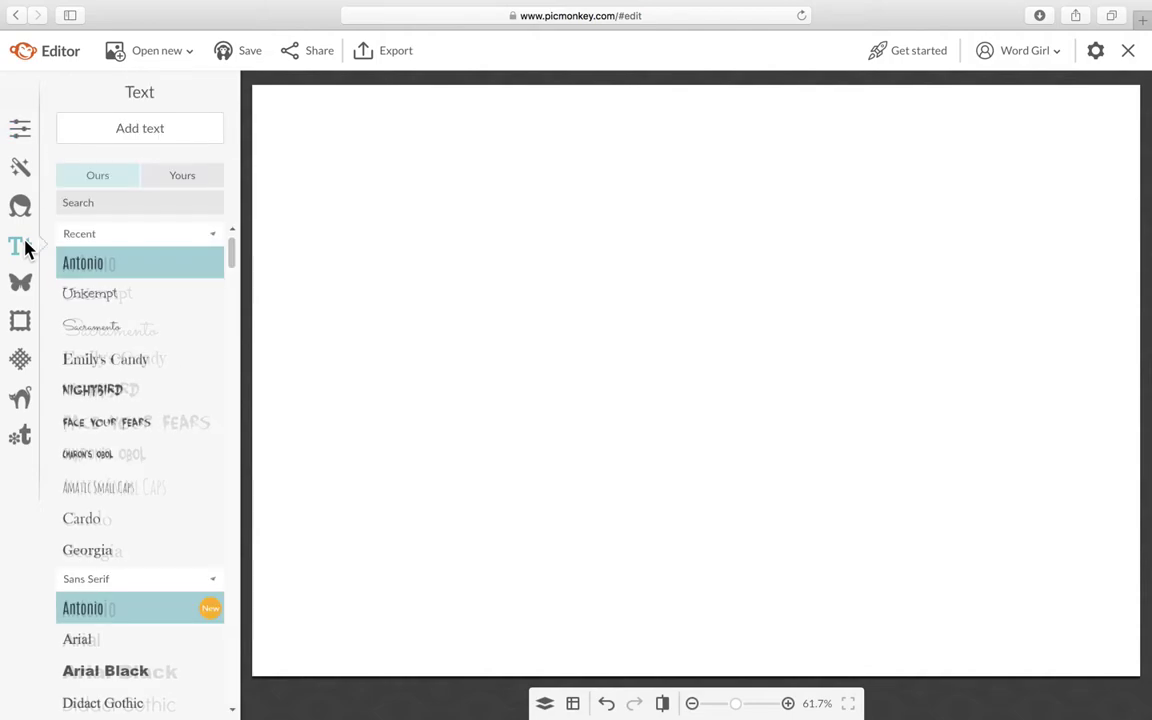
# - Add a widened top-left text box and paste the five-line 'If you live to be 100' quote
pyautogui.click(127, 132)
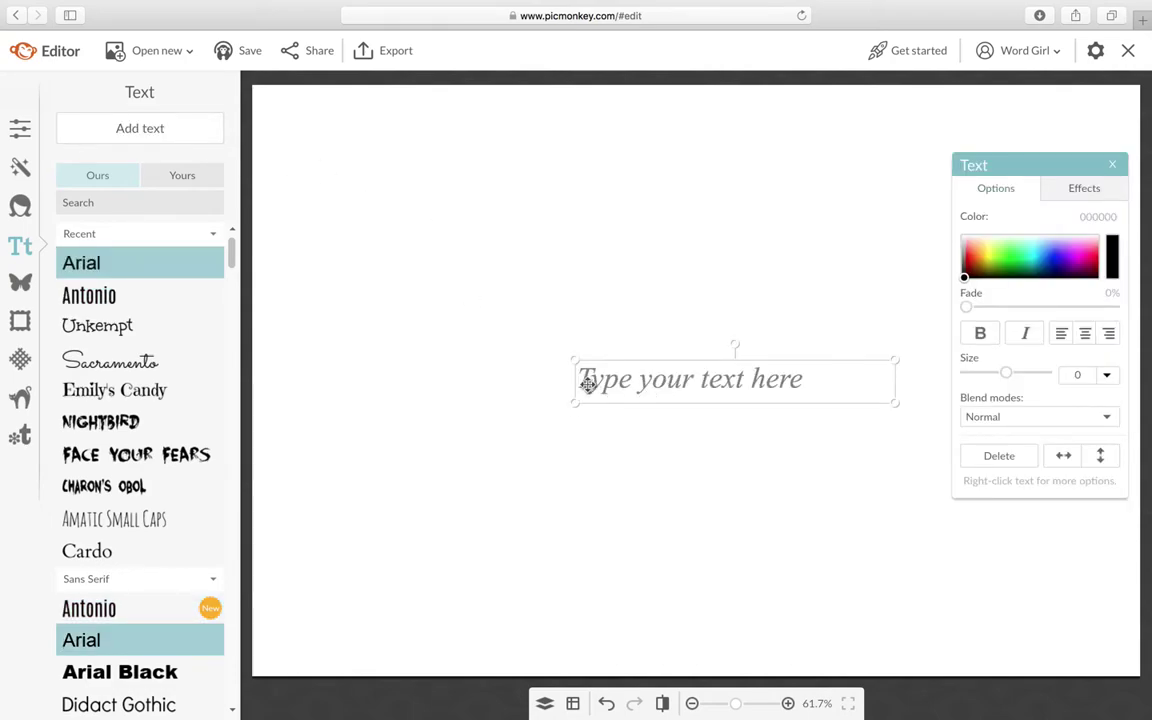
pyautogui.moveTo(607, 381); pyautogui.dragTo(429, 235)
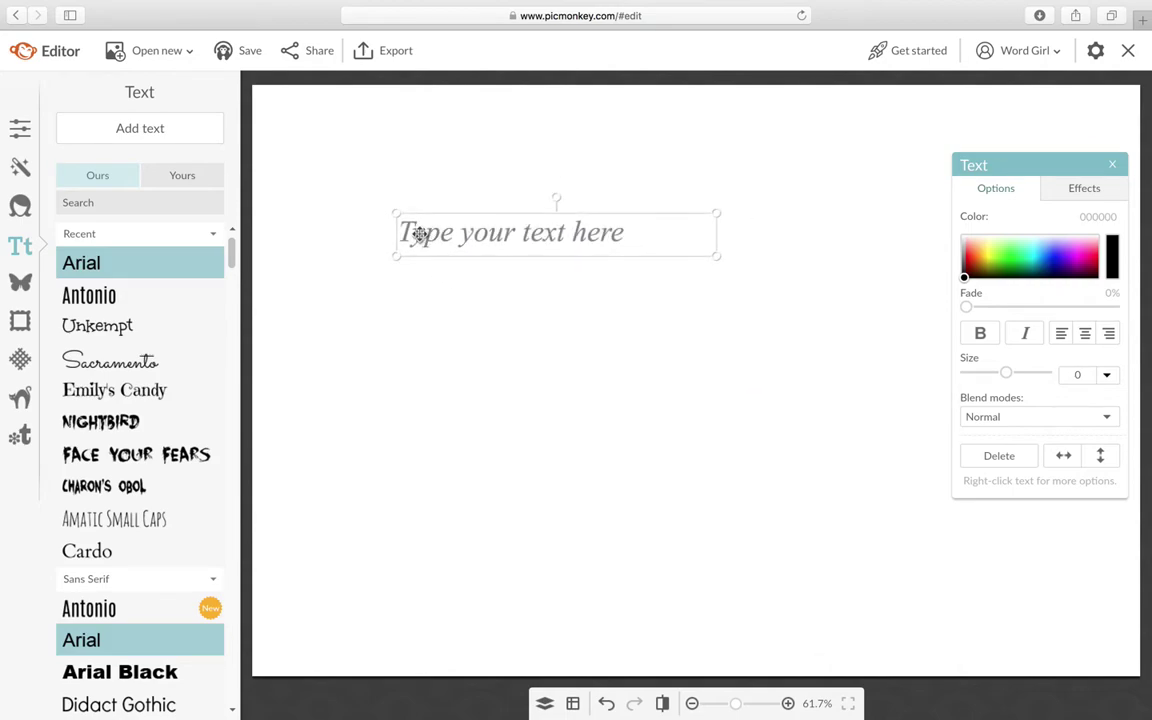
pyautogui.moveTo(720, 234); pyautogui.dragTo(809, 234)
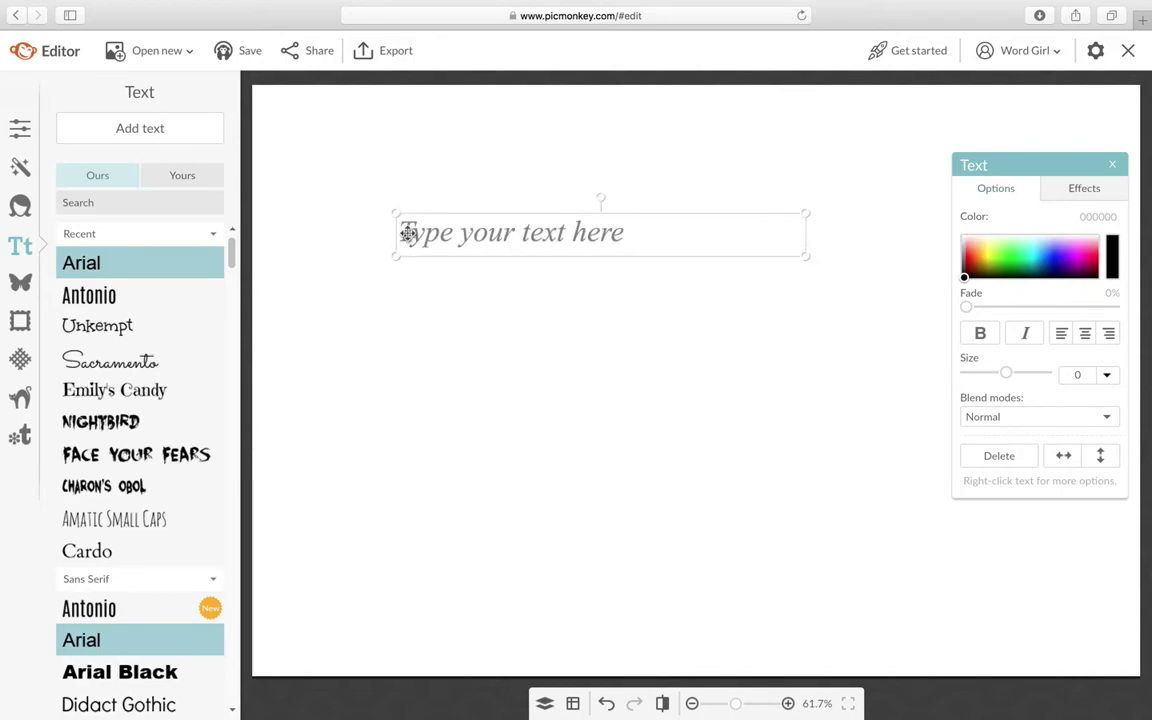
pyautogui.click(408, 233)
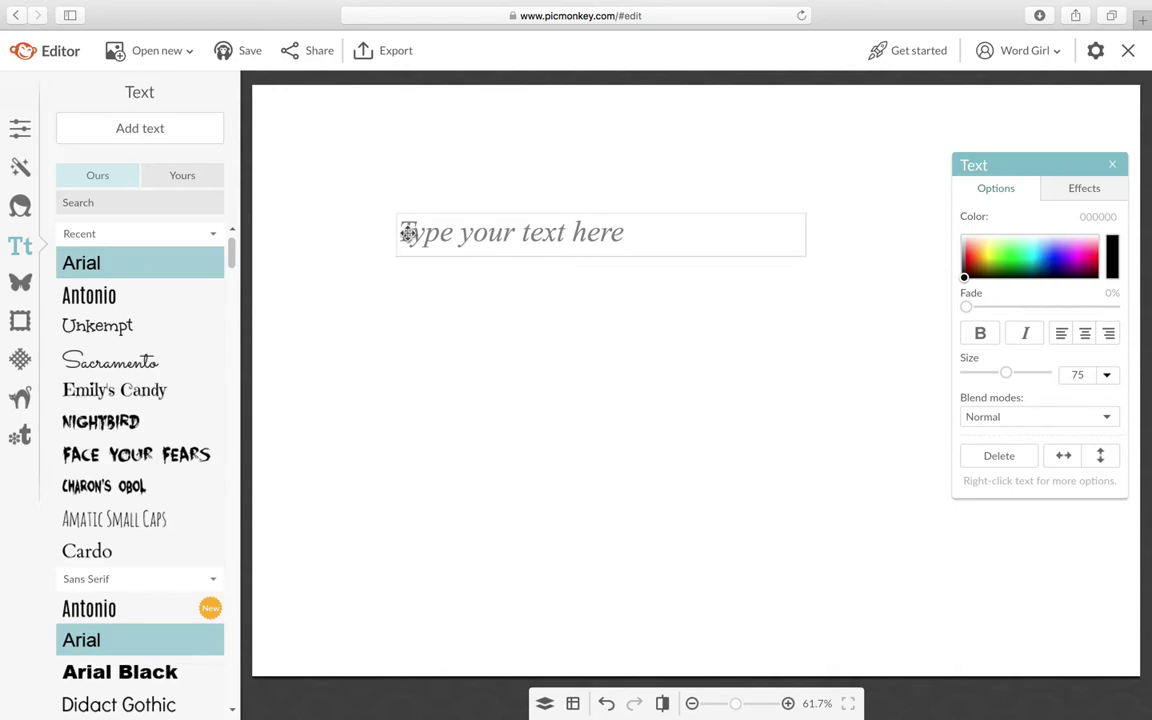
pyautogui.write('If you live to be 100, I hope I live to be 100 minus one day so that I never have to live without you.')
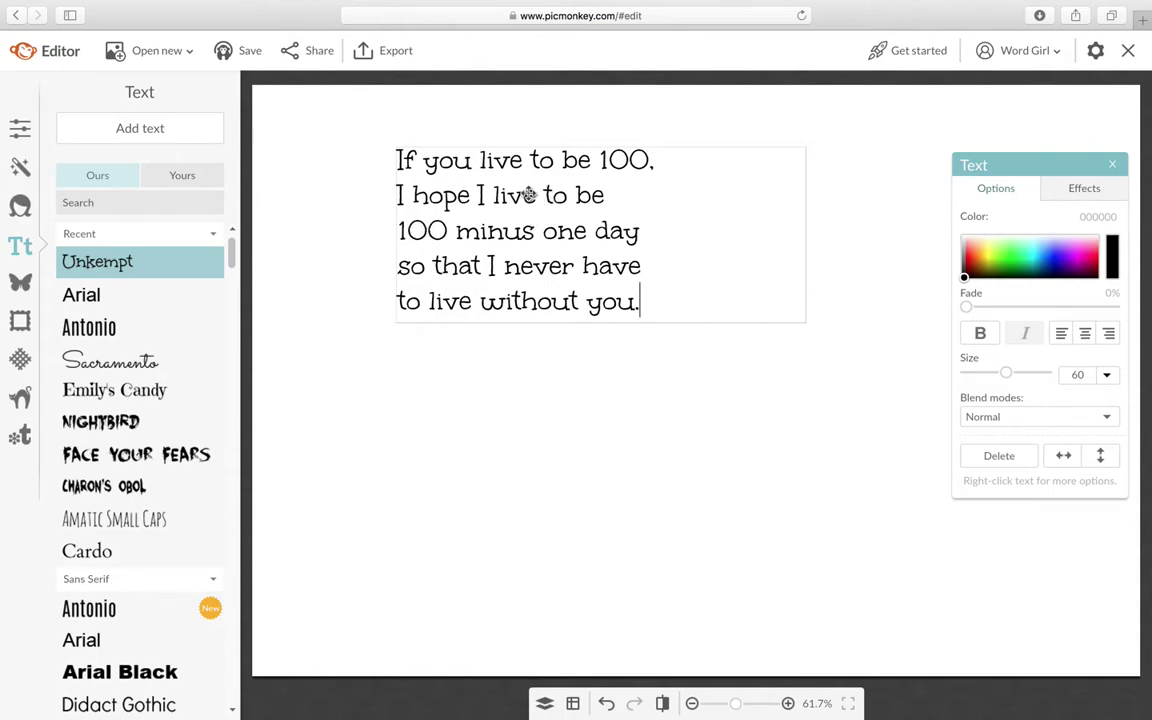
pyautogui.click(531, 362)
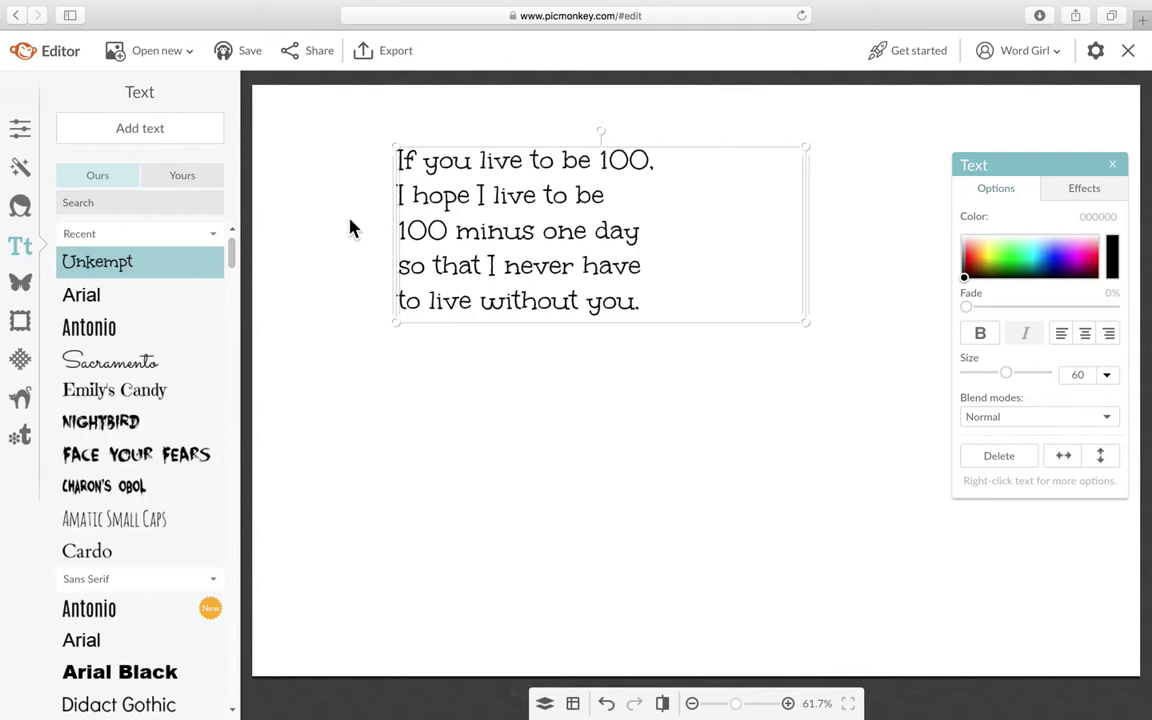
# - Set the Canvas Color to Transparent canvas so only the quote text remains
pyautogui.click(285, 212)
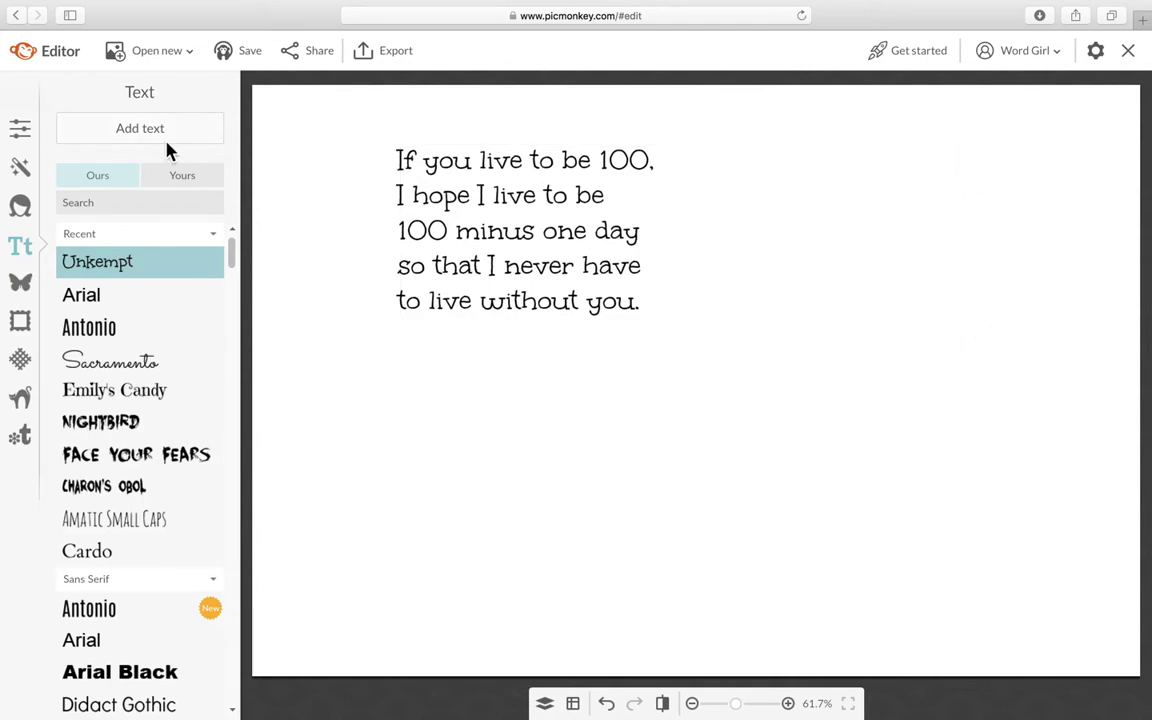
pyautogui.click(25, 177)
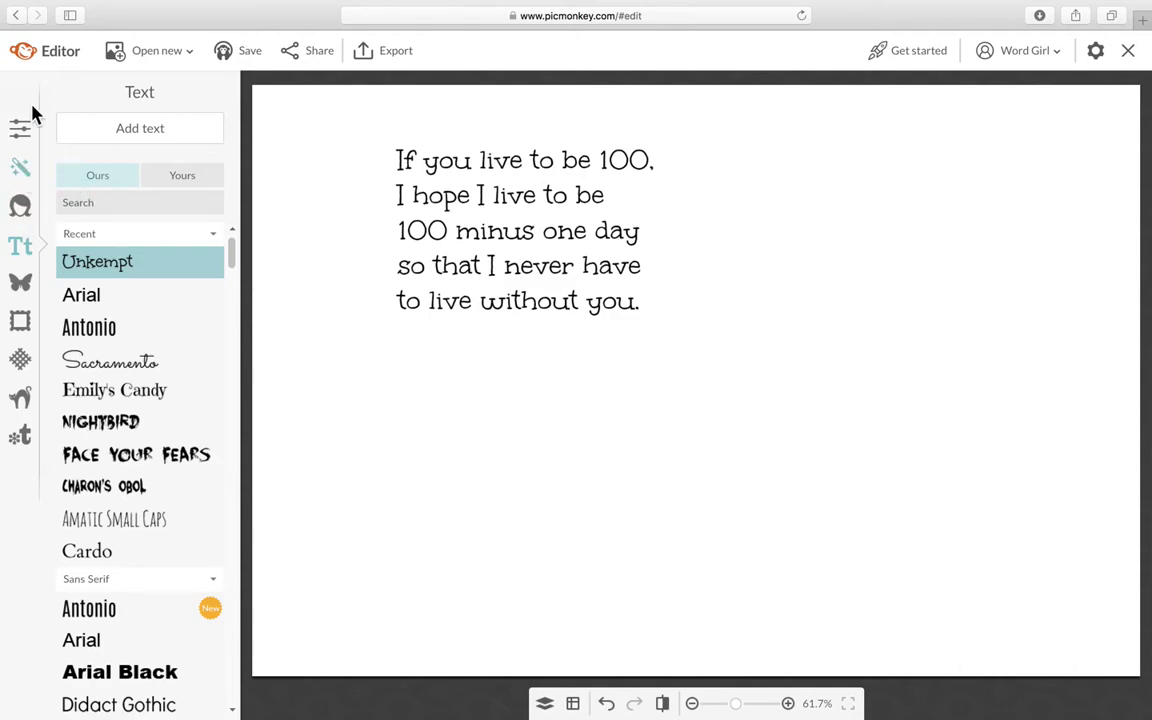
pyautogui.click(29, 127)
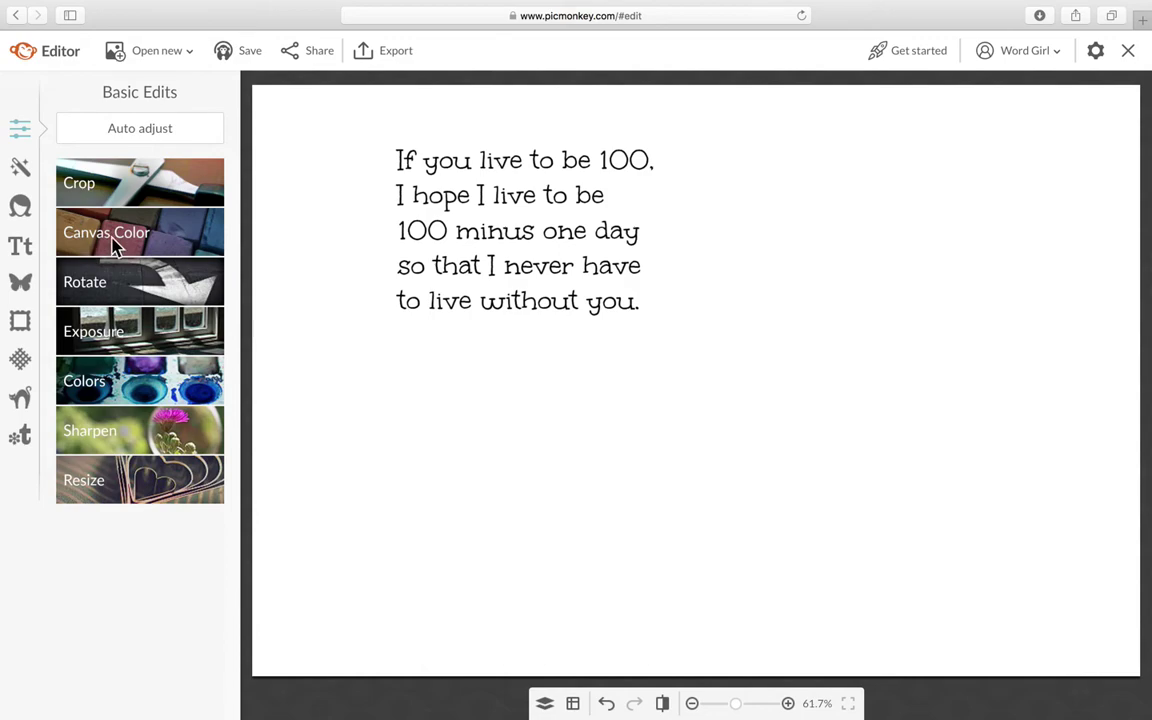
pyautogui.click(113, 245)
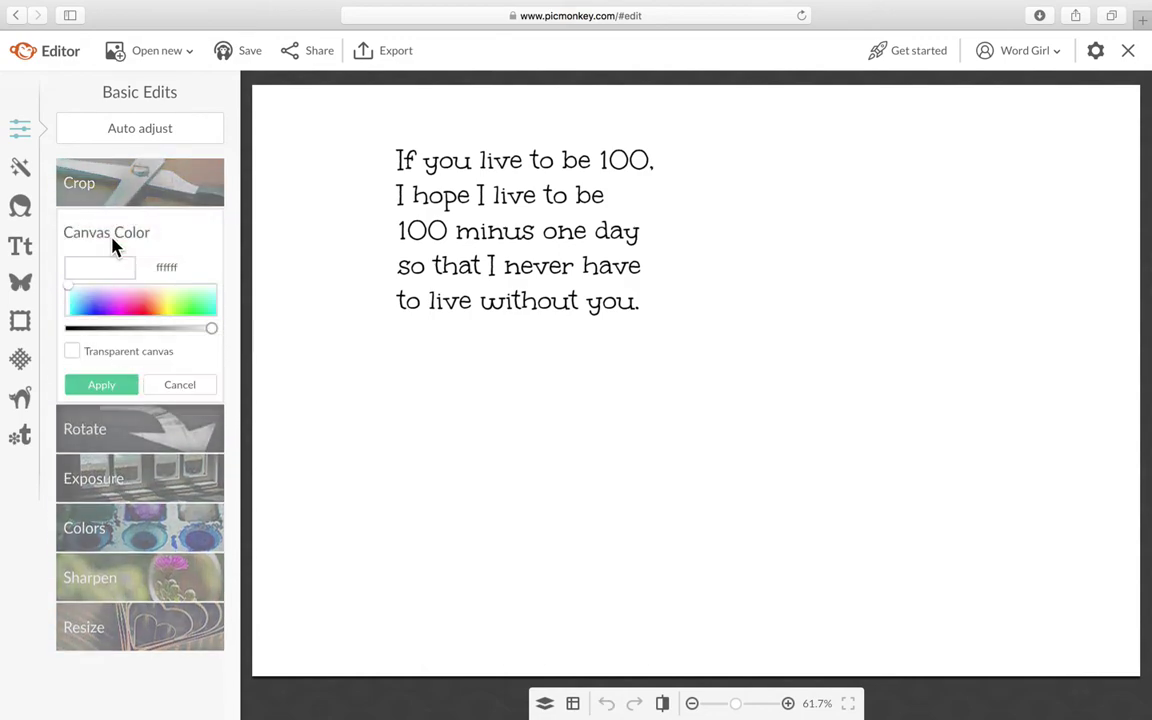
pyautogui.click(72, 352)
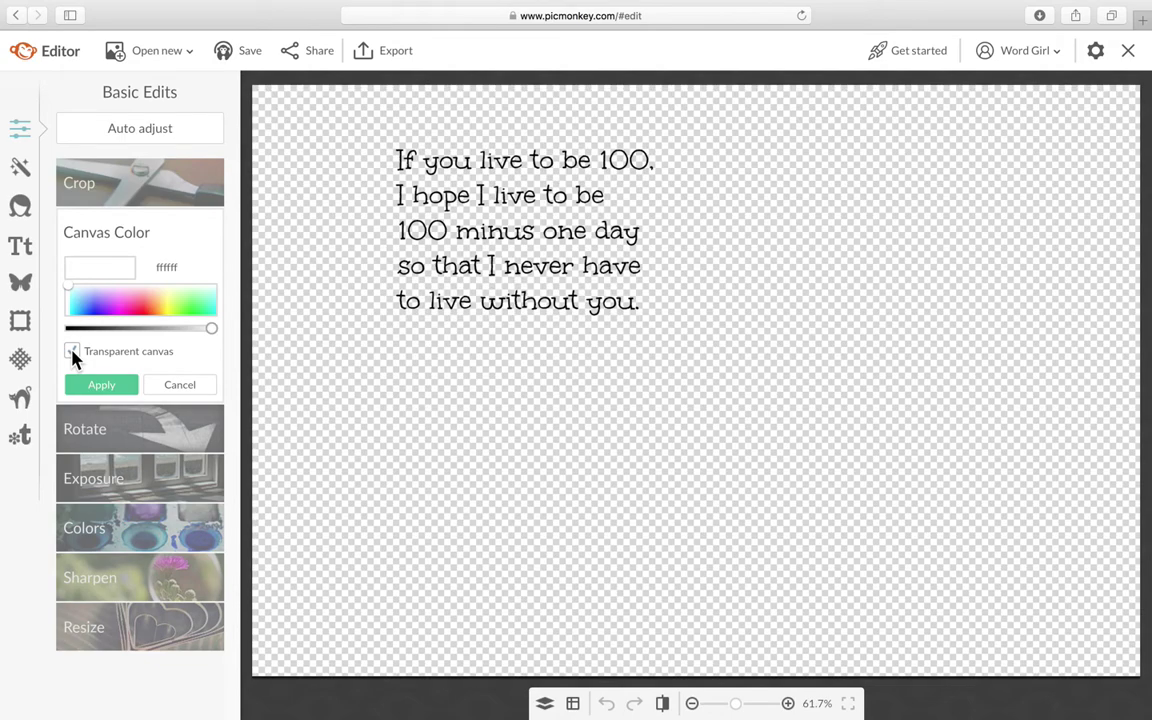
pyautogui.click(100, 386)
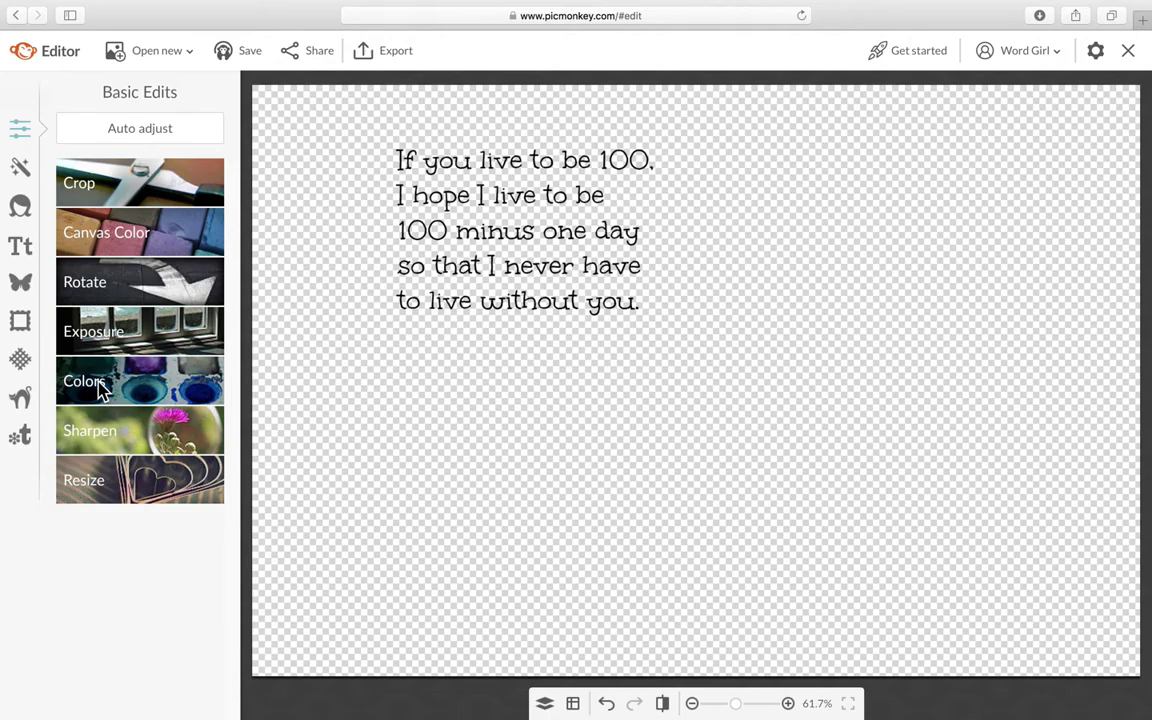
# - Crop the canvas tightly around the quote to exactly 565 × 395 pixels
pyautogui.click(172, 188)
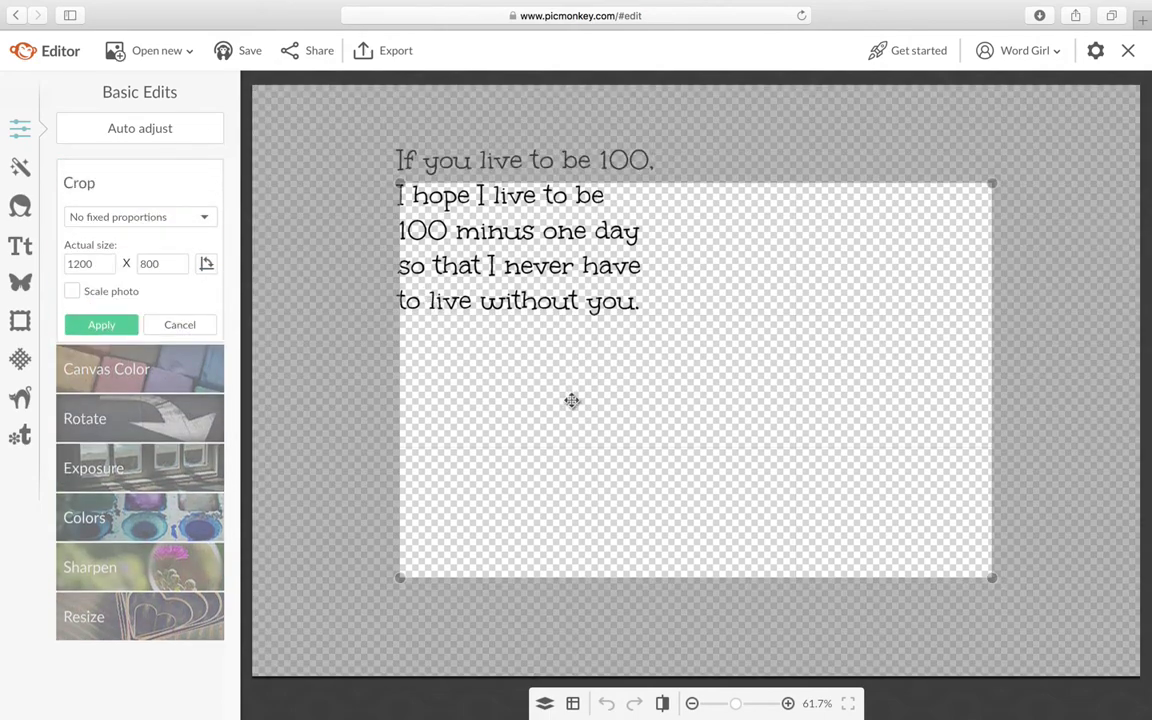
pyautogui.moveTo(571, 400); pyautogui.dragTo(555, 350)
pyautogui.moveTo(973, 270); pyautogui.dragTo(663, 273)
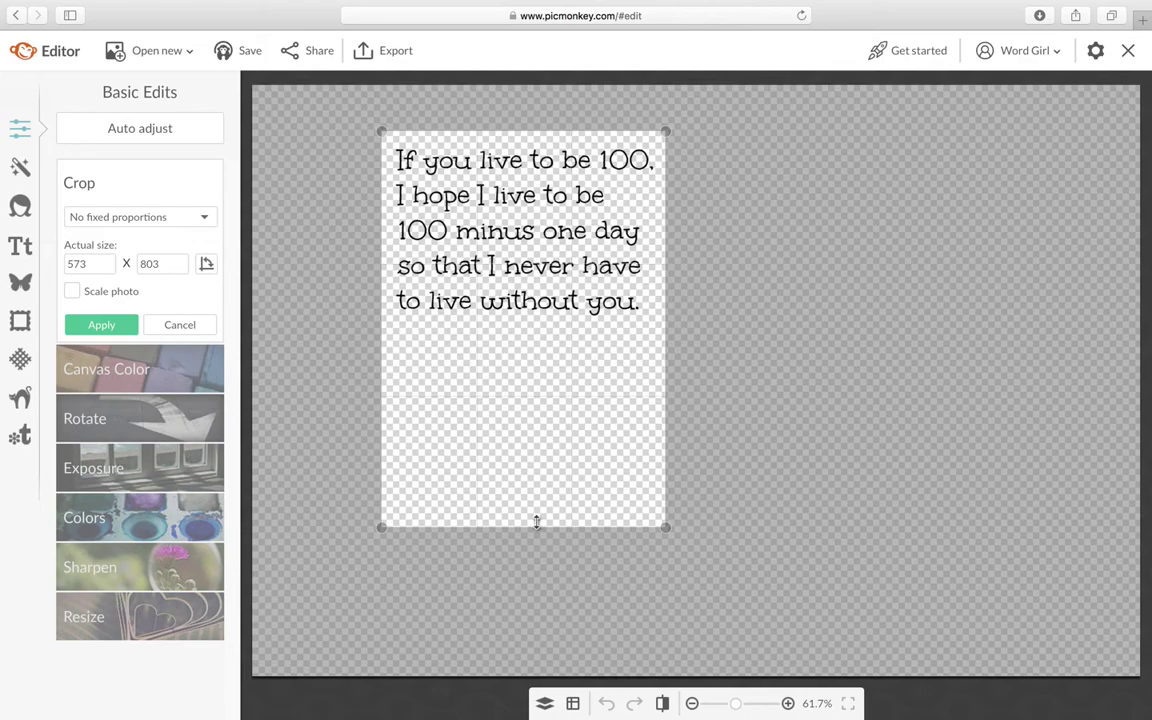
pyautogui.moveTo(535, 525); pyautogui.dragTo(548, 323)
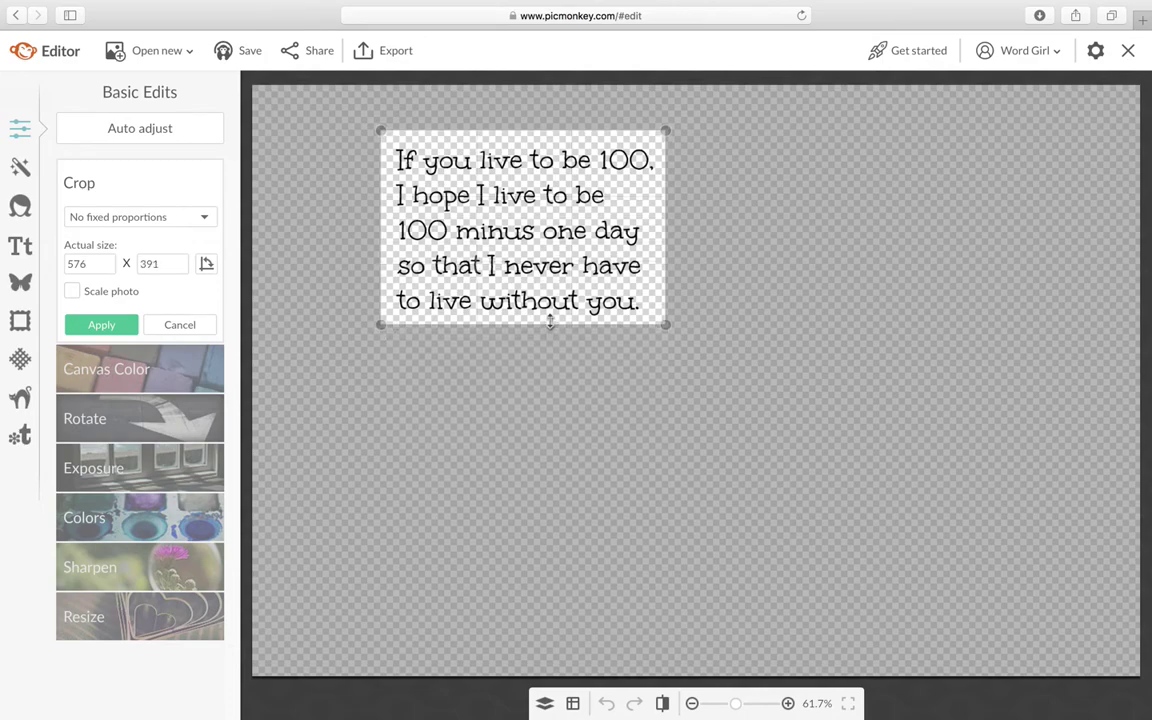
pyautogui.moveTo(661, 254); pyautogui.dragTo(656, 254)
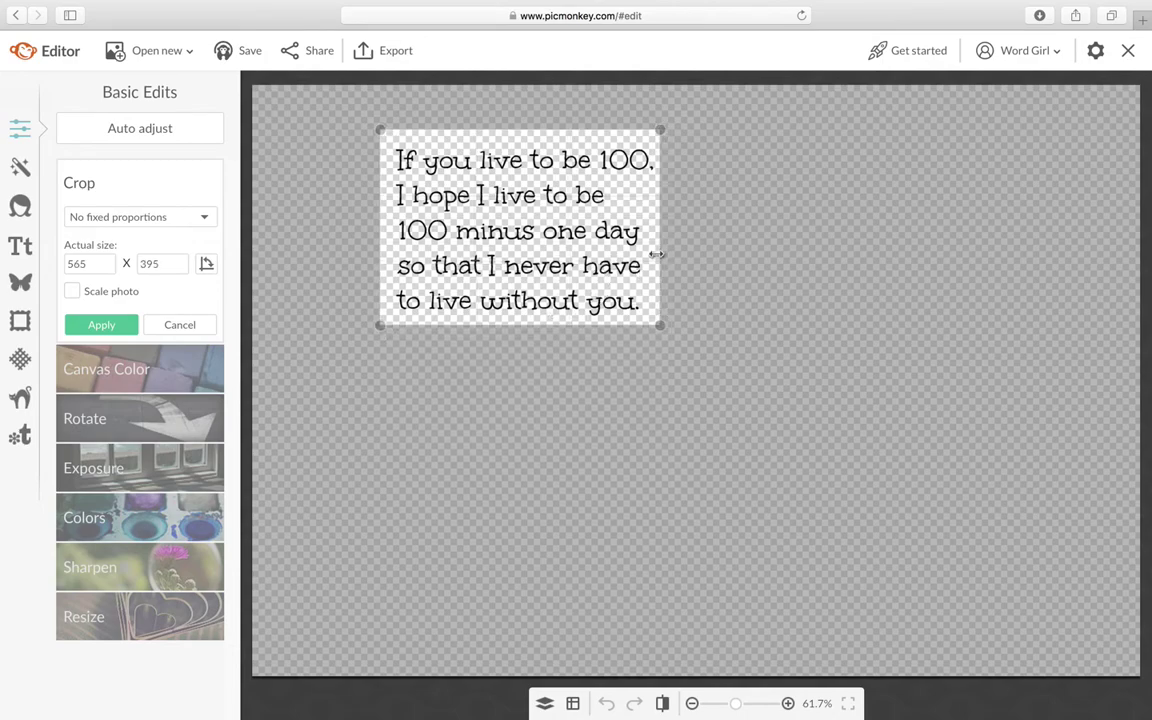
pyautogui.moveTo(579, 320); pyautogui.dragTo(579, 322)
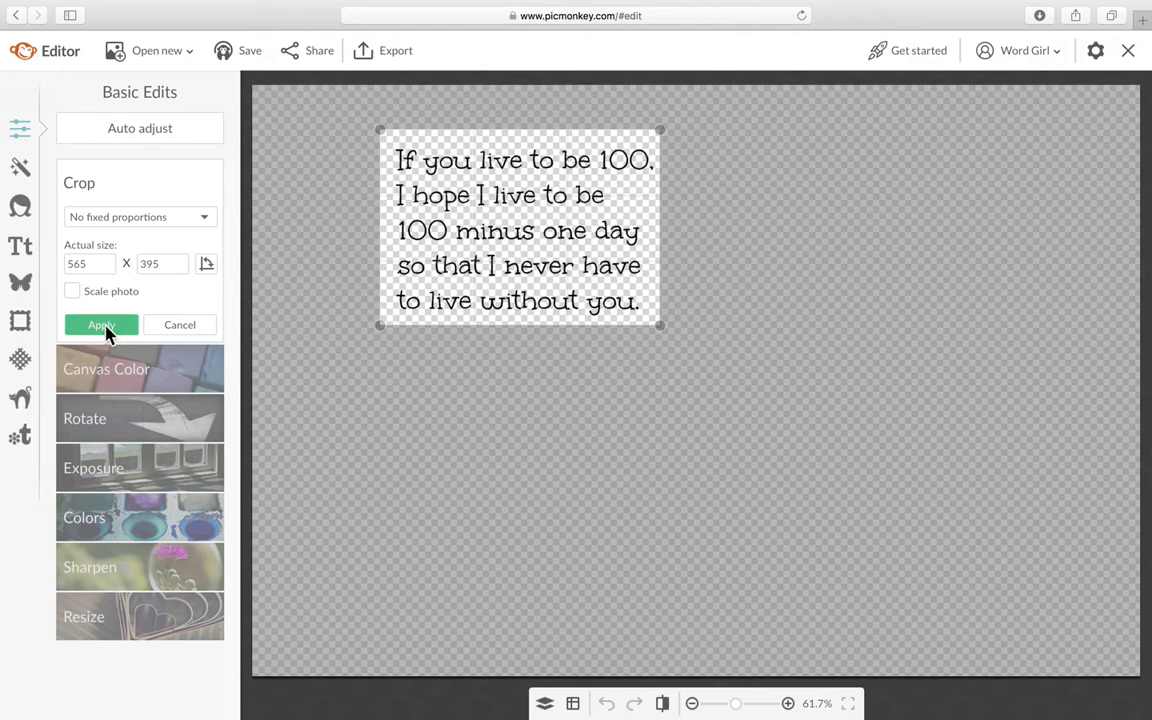
pyautogui.click(102, 326)
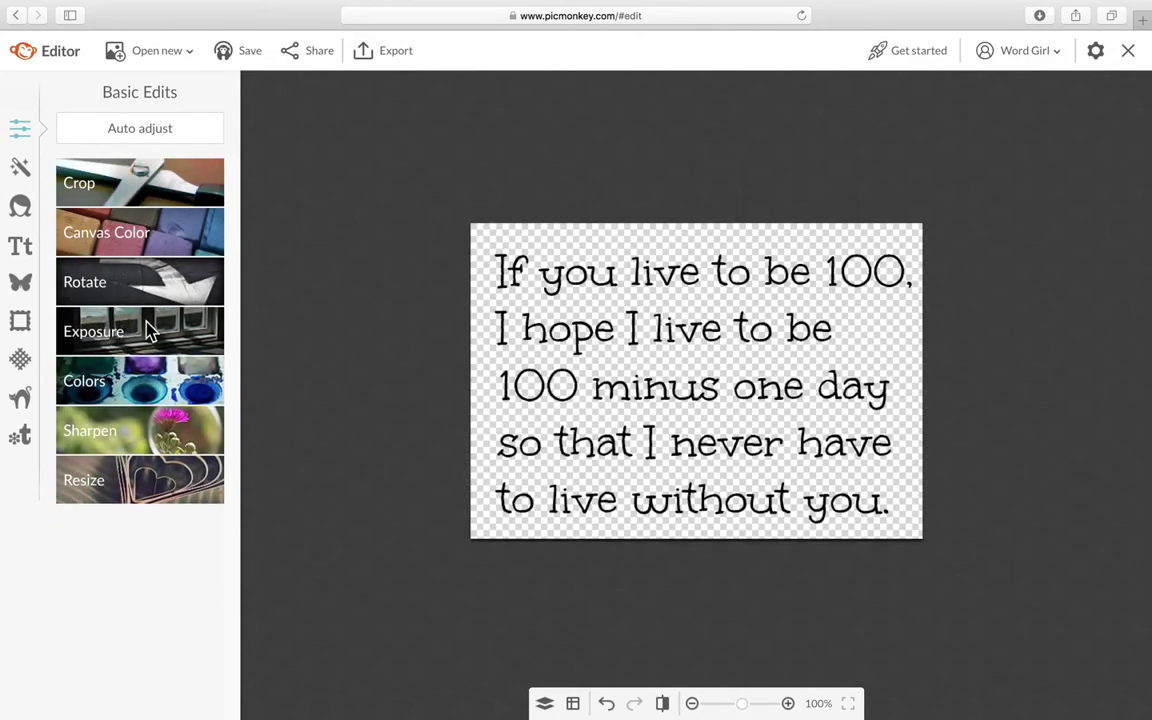
# - Export the image as 'If you live to be 100' in .png format and return to the editor
pyautogui.click(393, 52)
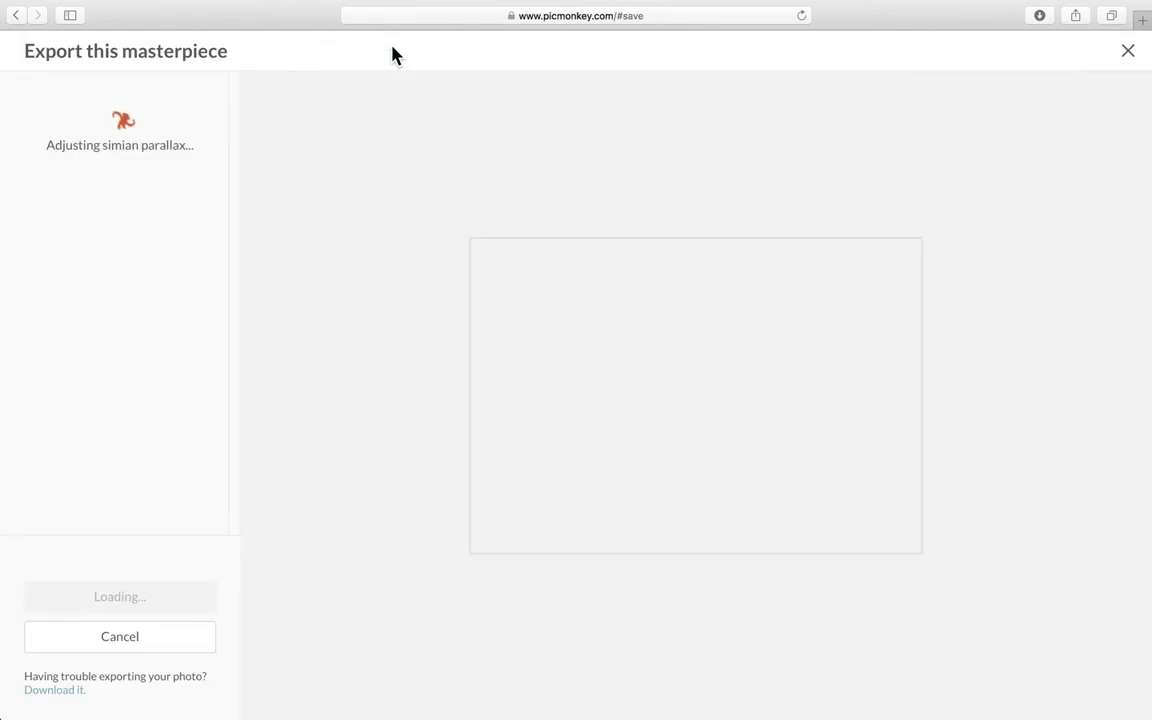
pyautogui.moveTo(95, 123); pyautogui.dragTo(21, 125)
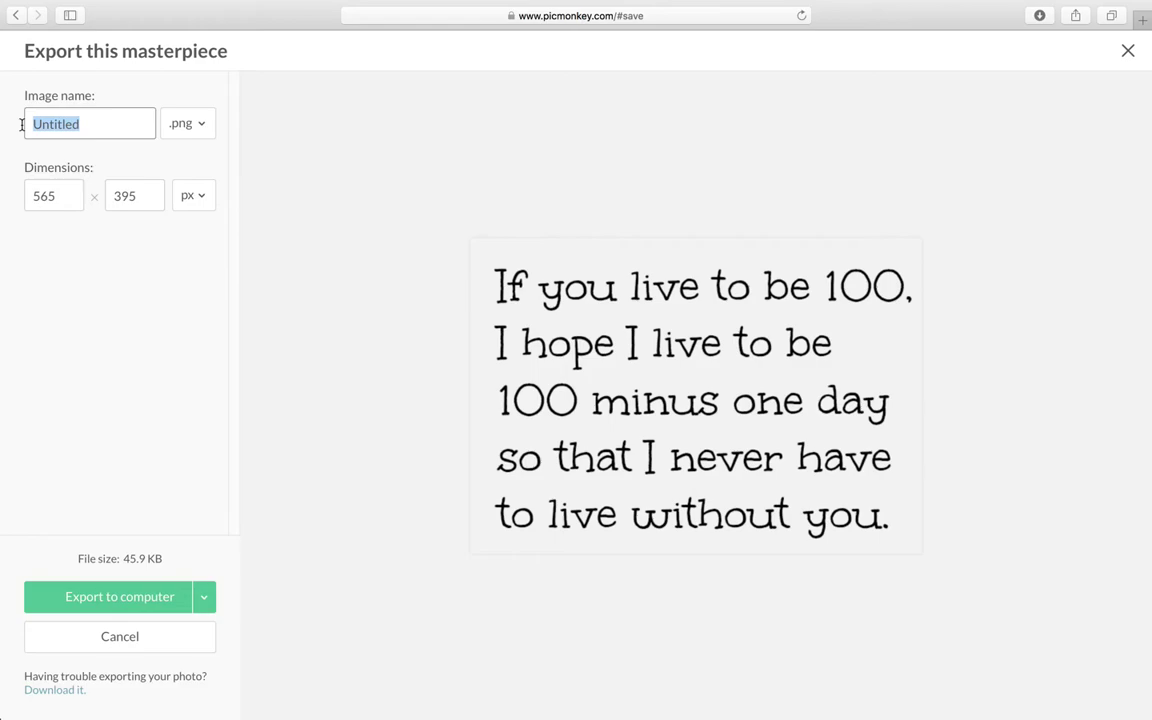
pyautogui.write('If you live to be')
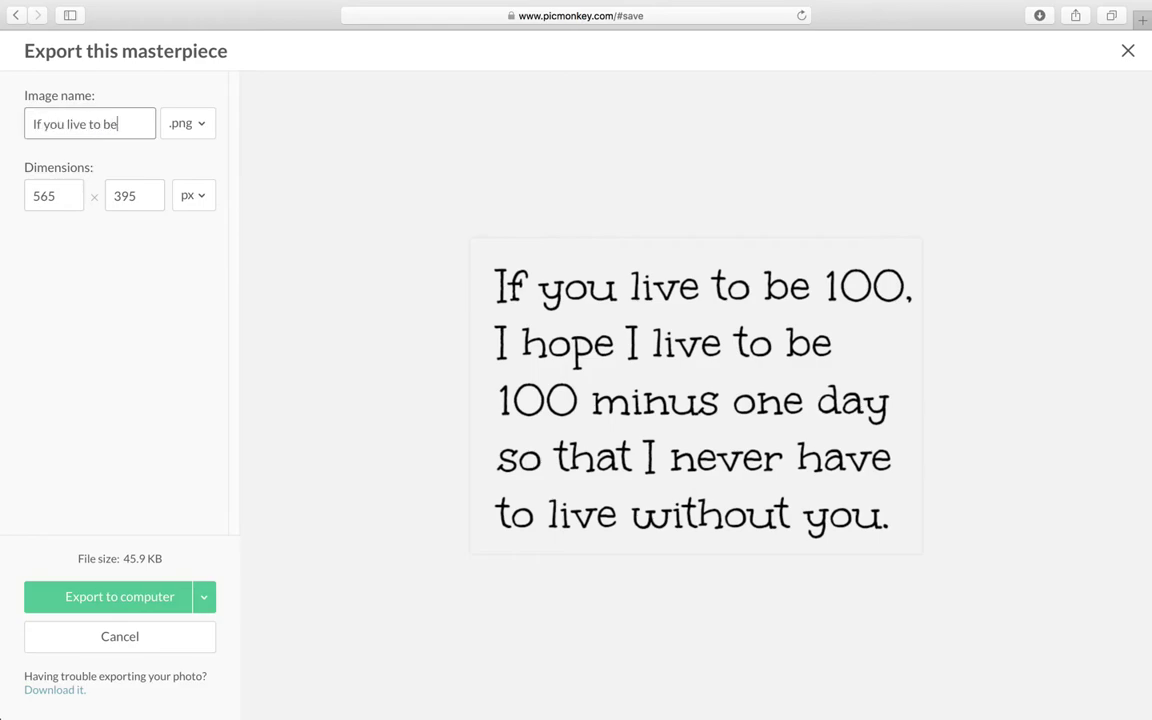
pyautogui.write(' 100')
pyautogui.click(140, 640)
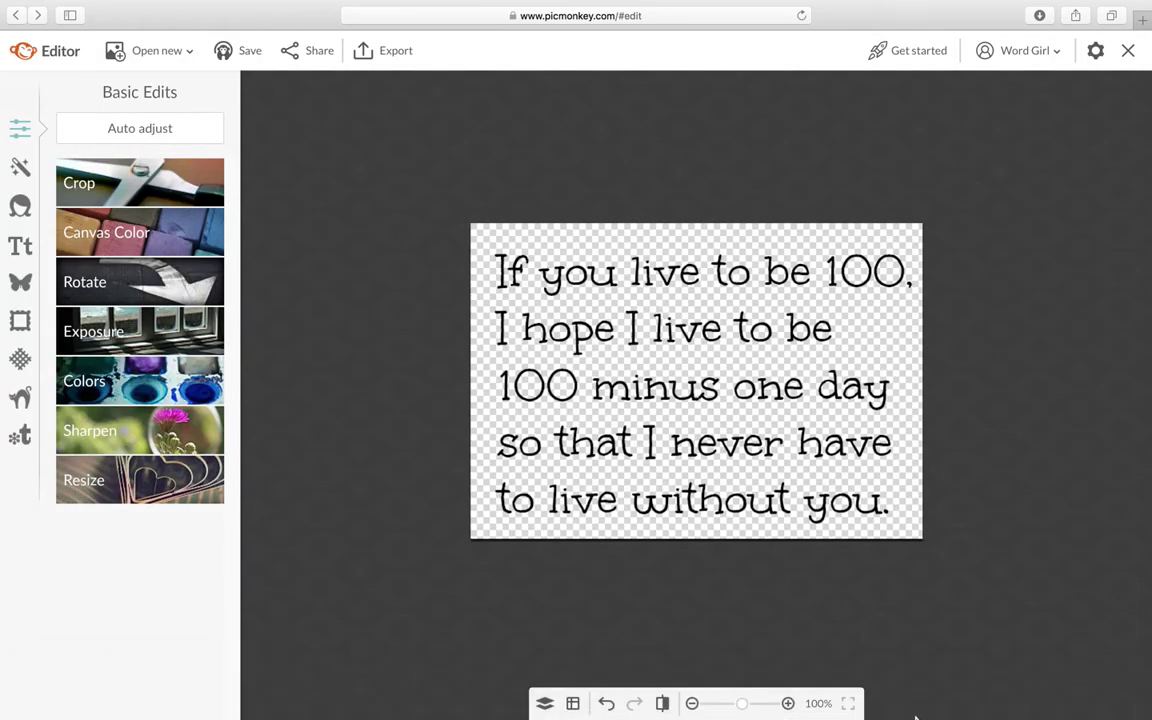
# - In PhotoDirector, add Documents > Pic Monkey > If you live to be 100.png as a photo layer
pyautogui.click(852, 699)
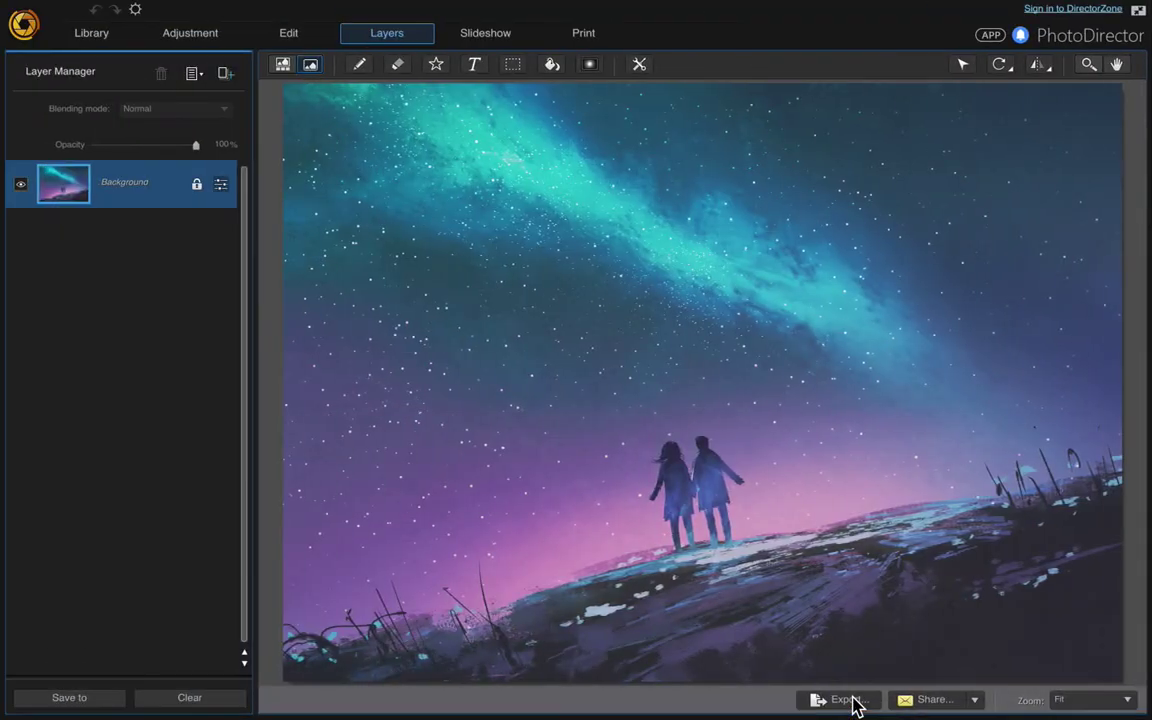
pyautogui.click(225, 76)
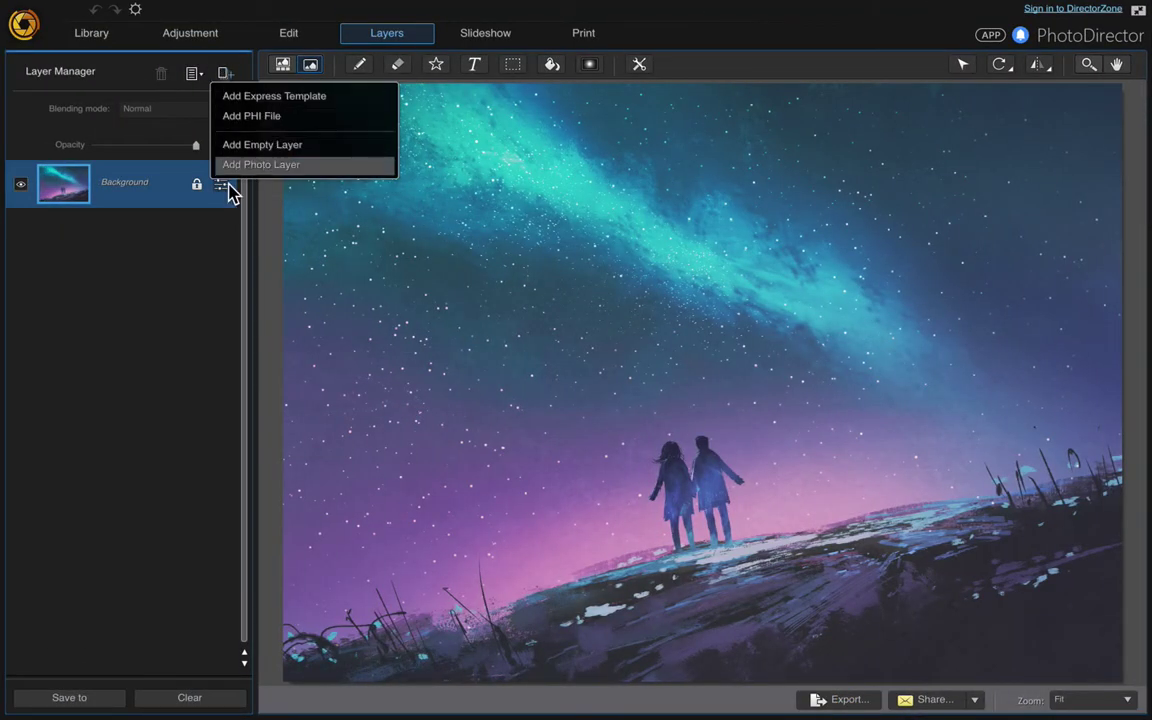
pyautogui.click(260, 164)
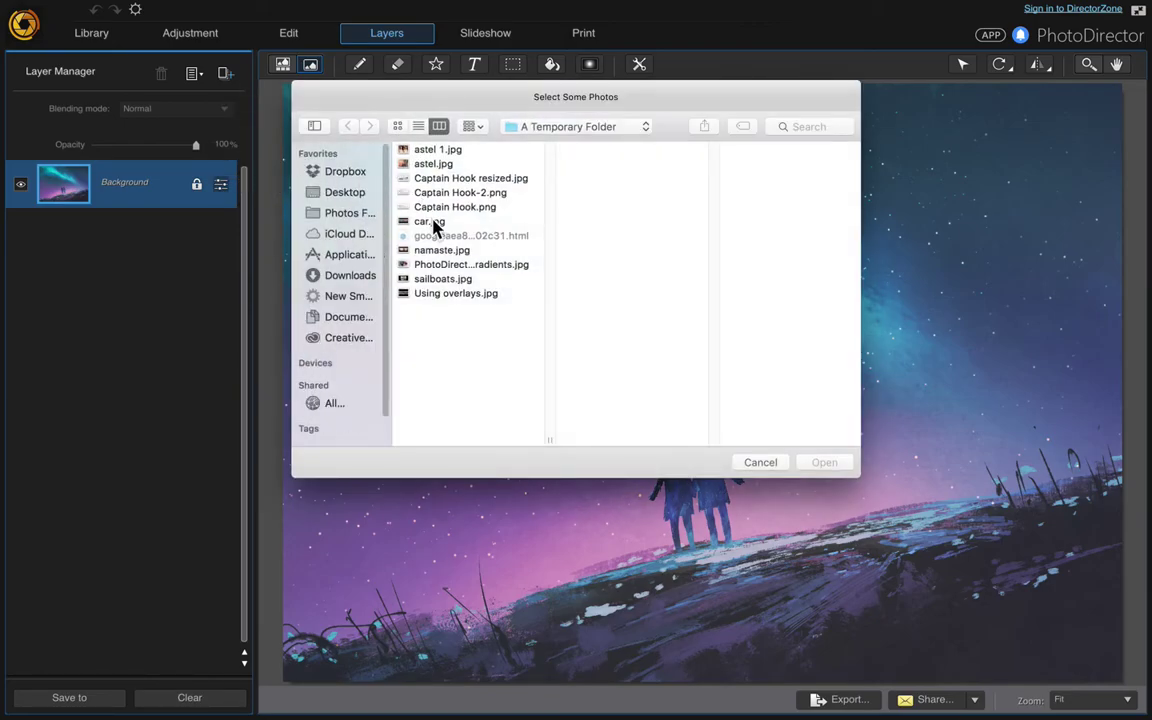
pyautogui.click(350, 322)
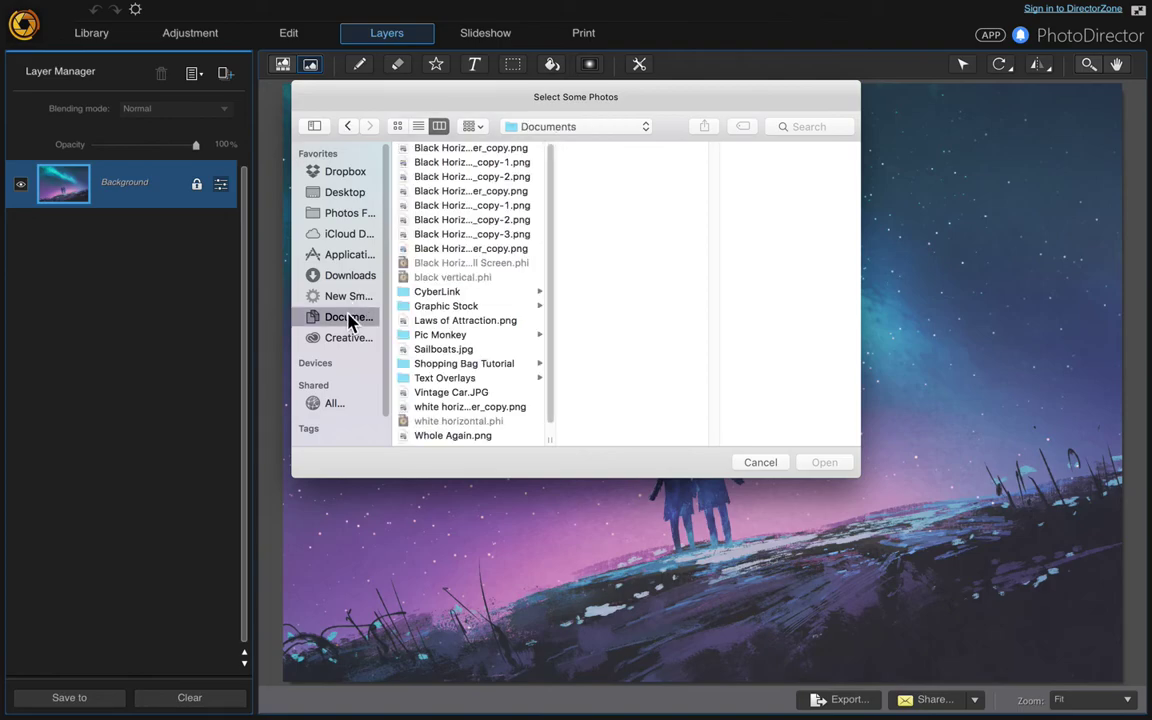
pyautogui.click(446, 337)
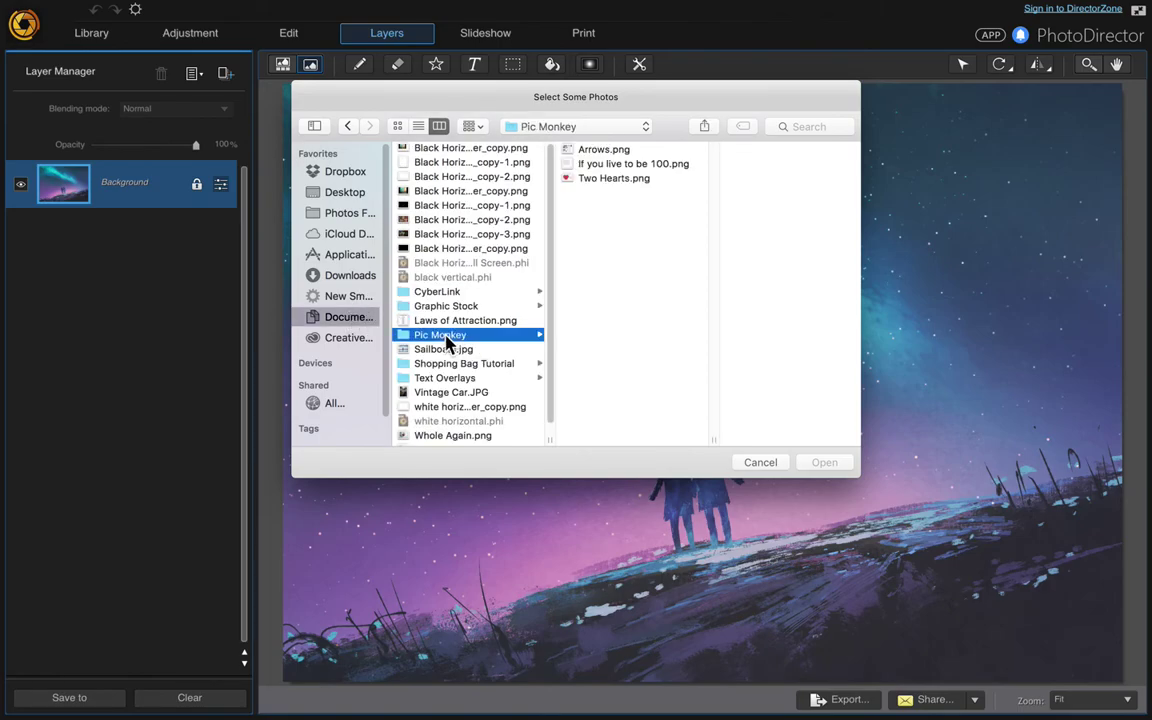
pyautogui.doubleClick(620, 165)
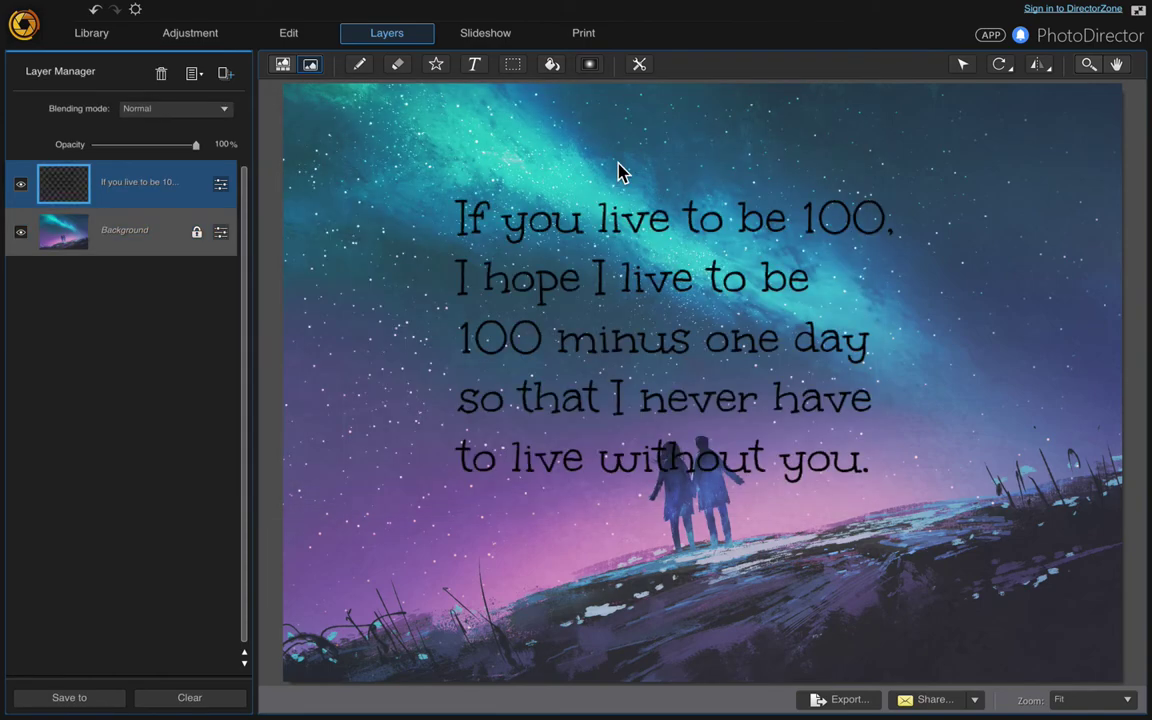
# - Drag the quote layer up and left into the sky above the couple, then deselect it
pyautogui.click(963, 65)
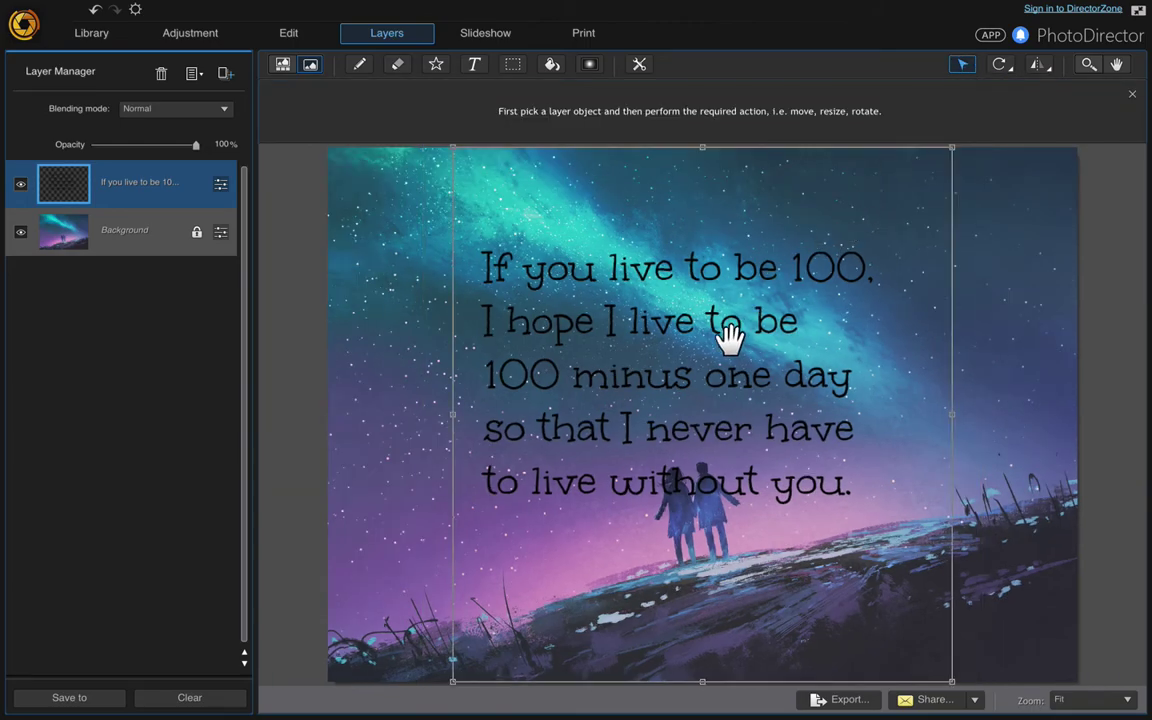
pyautogui.moveTo(737, 353); pyautogui.dragTo(626, 291)
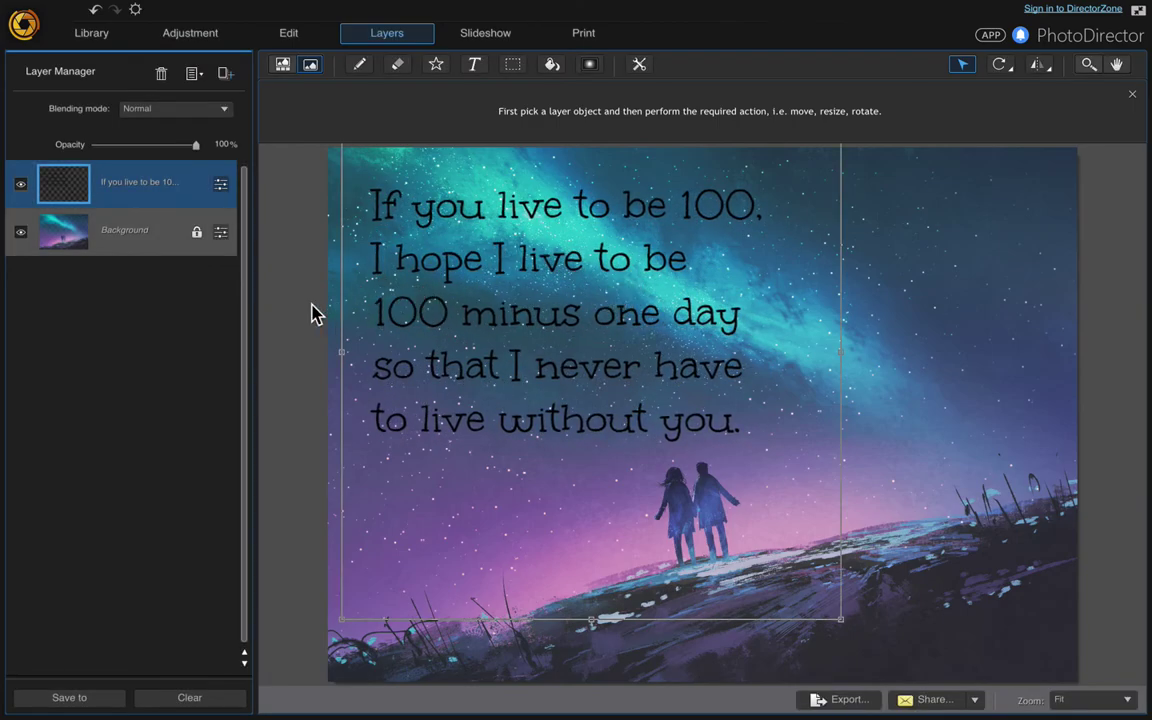
pyautogui.click(279, 316)
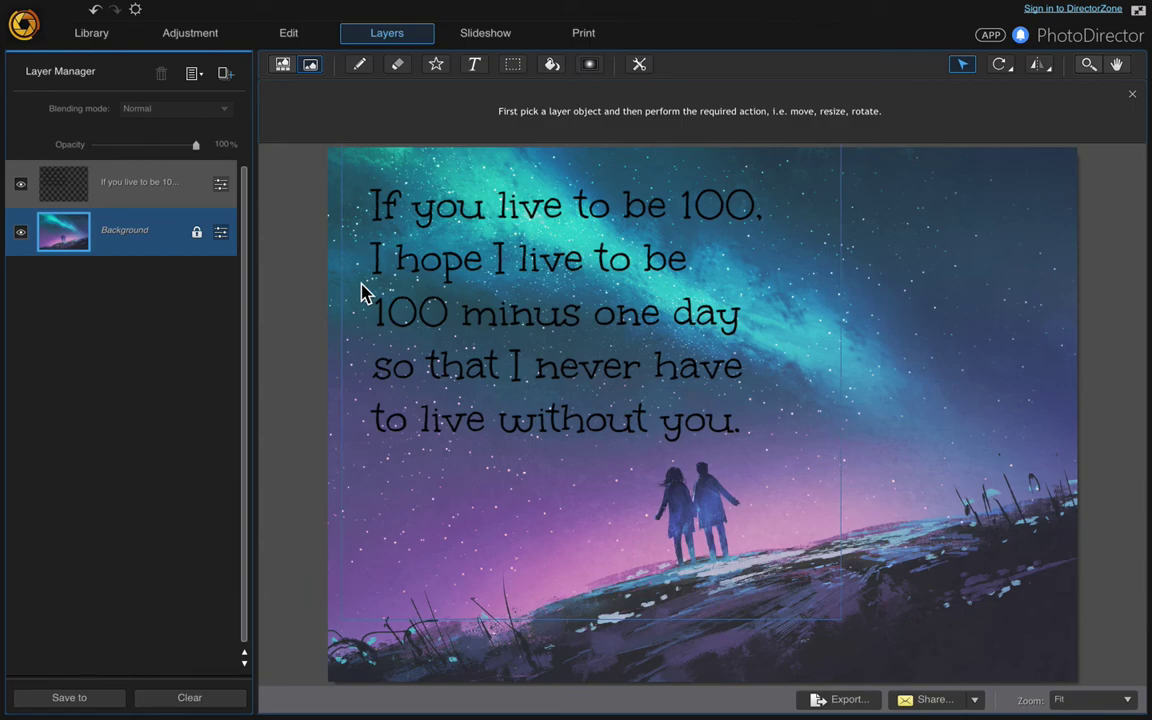